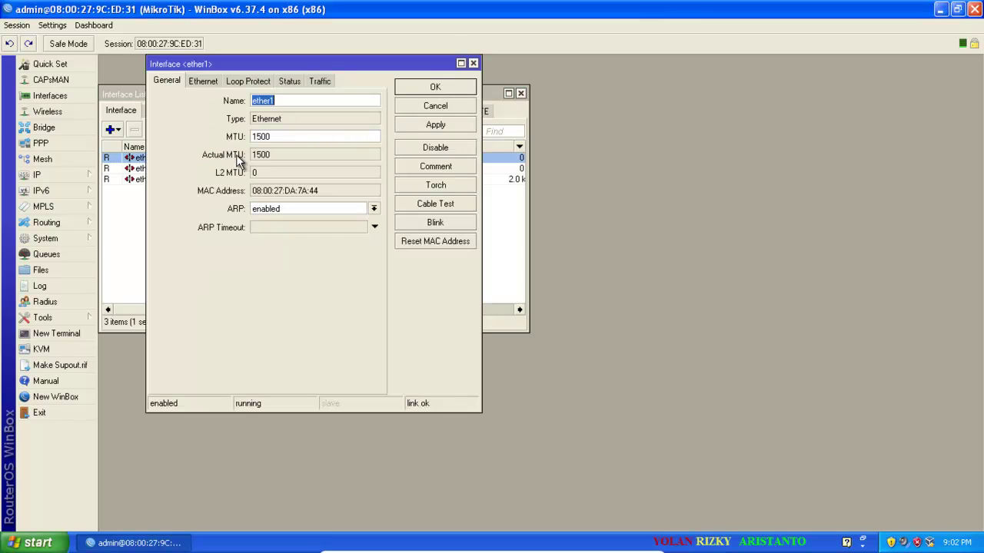
Rename ether1 to INTERNET and apply.
text(ine)
key(BackSpace)
key(BackSpace)
text(INTERNET)
click(456, 125)
click(435, 88)
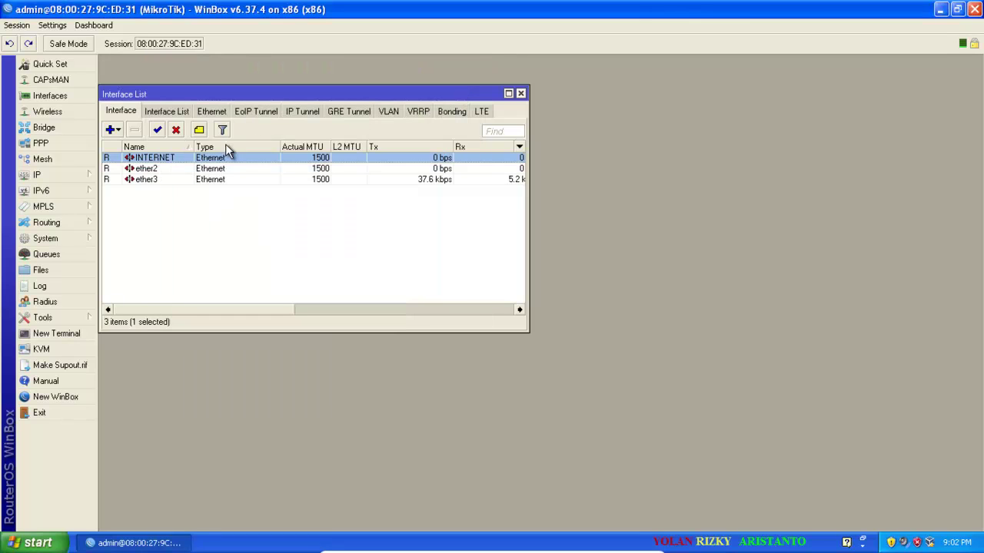
Rename ether2 to HOTSPOT and ether3 to LOCAL.
double_click(192, 174)
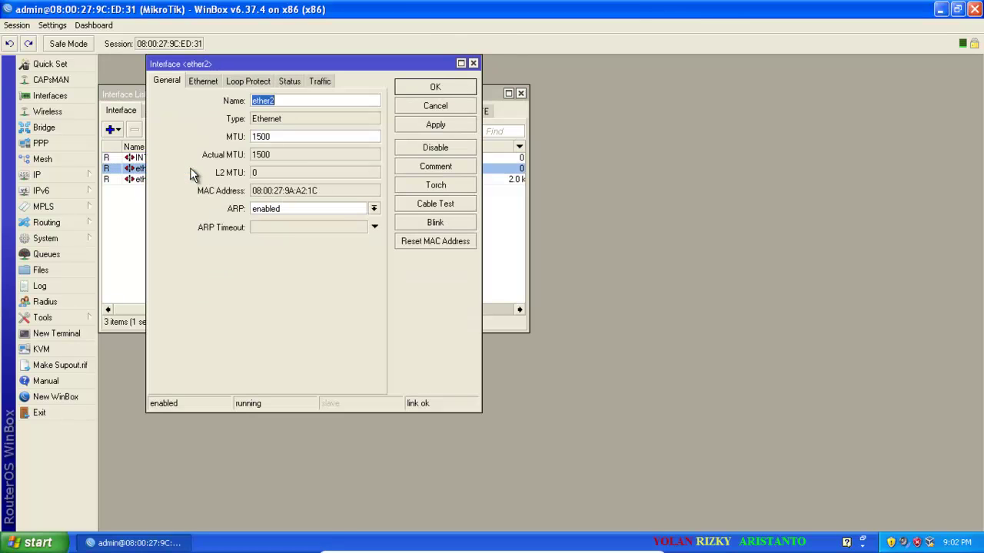
text(HOTSPOT)
click(447, 126)
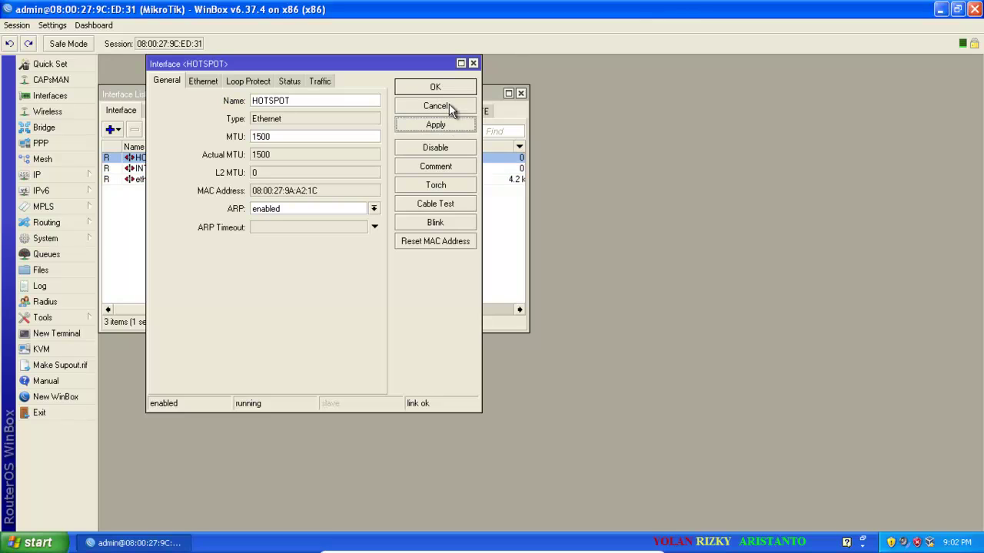
click(435, 87)
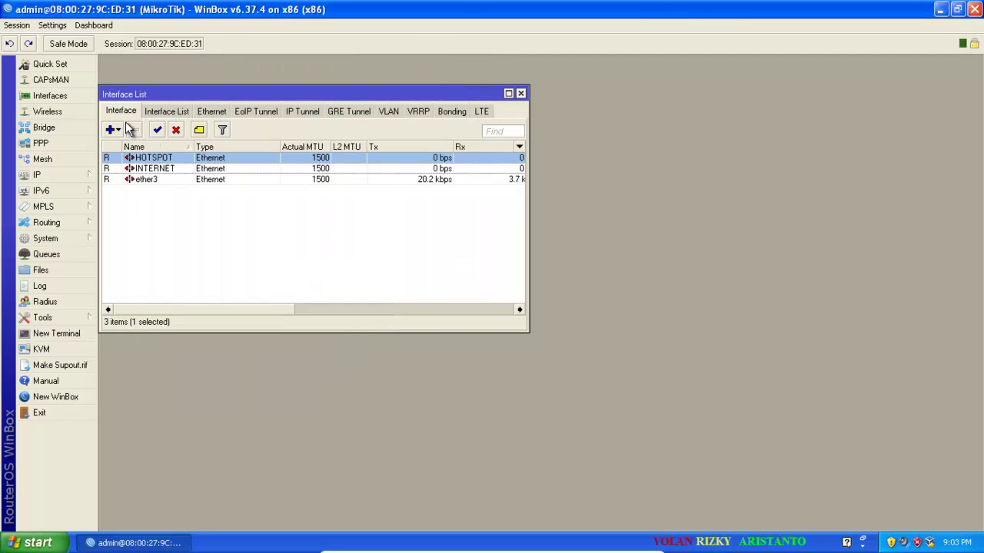
double_click(175, 181)
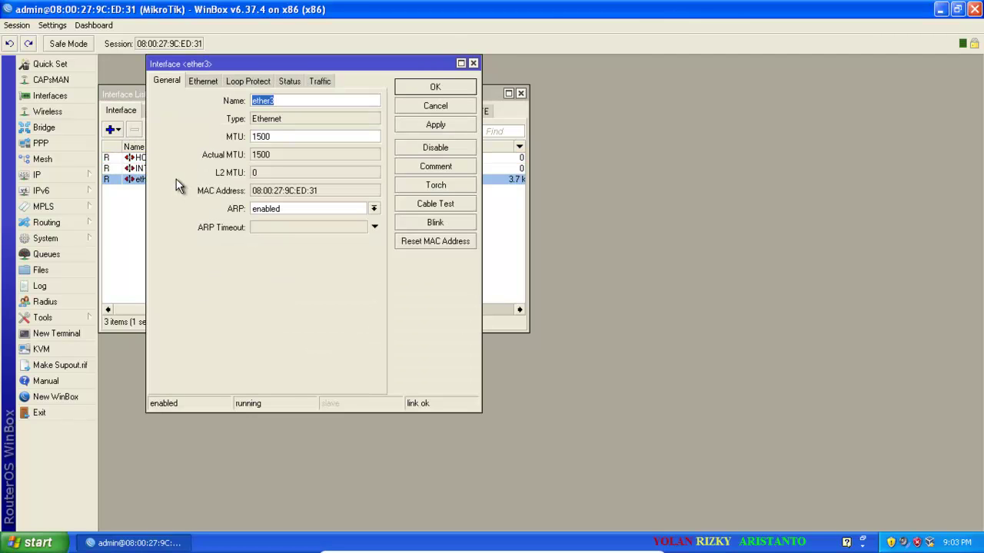
text(LOCAL)
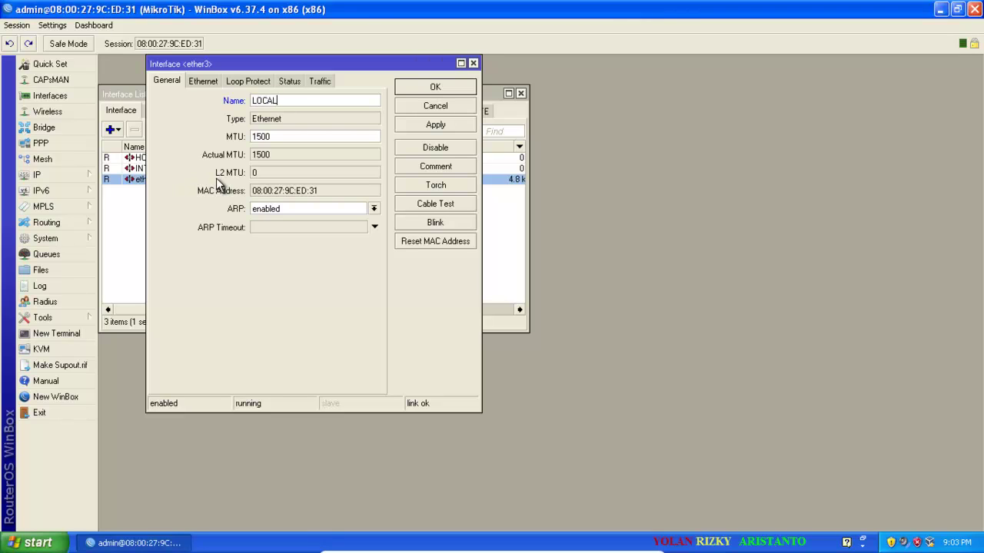
click(457, 129)
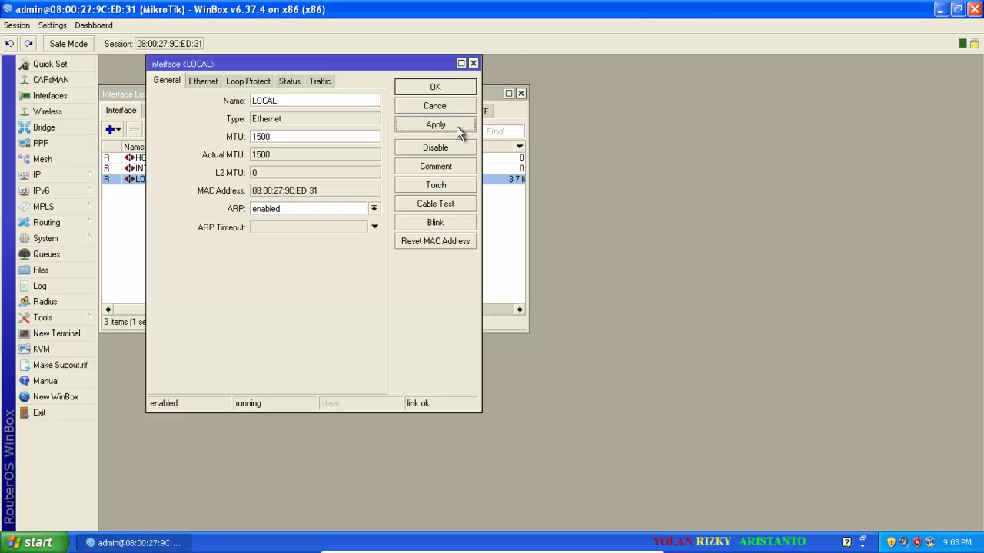
click(459, 91)
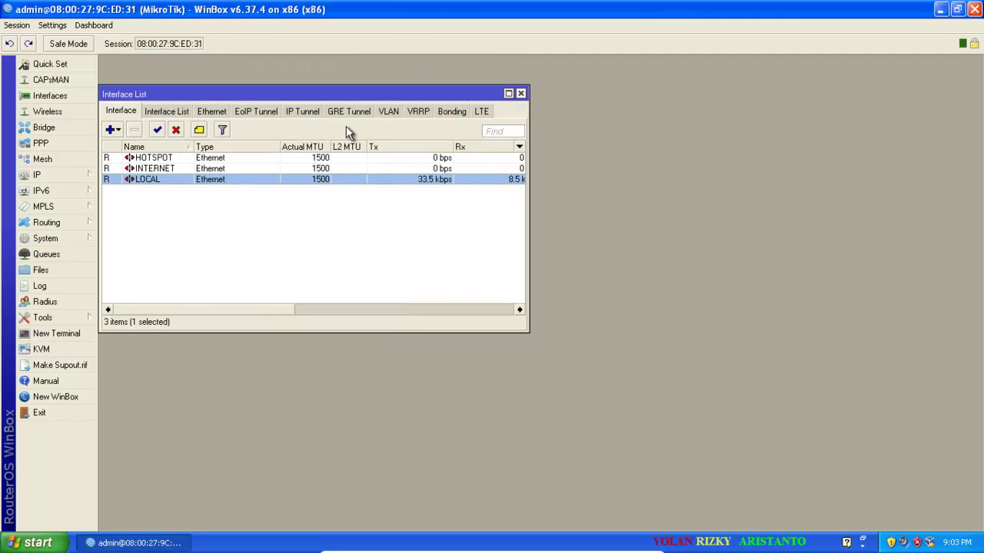
Add the address 192.168.32.5/24 on the INTERNET interface.
click(68, 173)
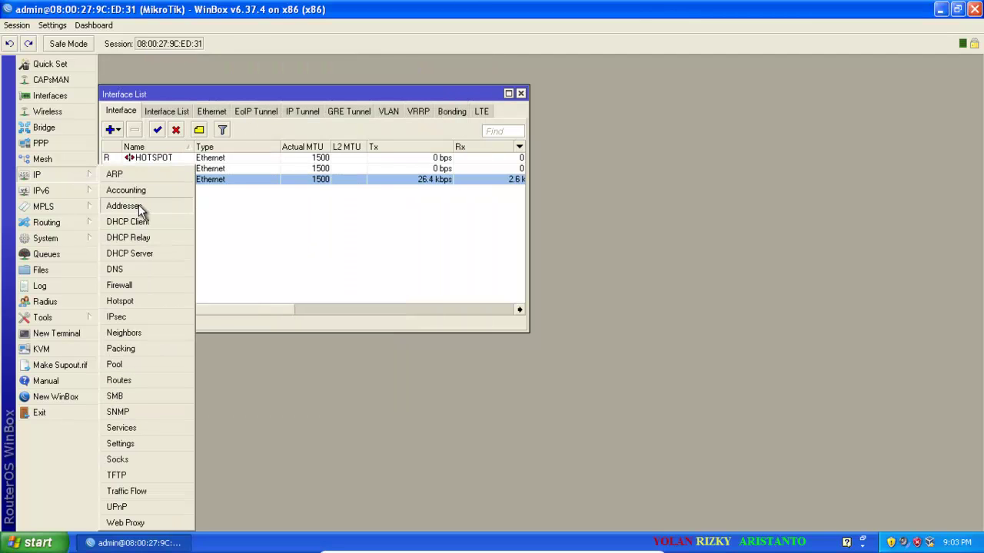
click(123, 206)
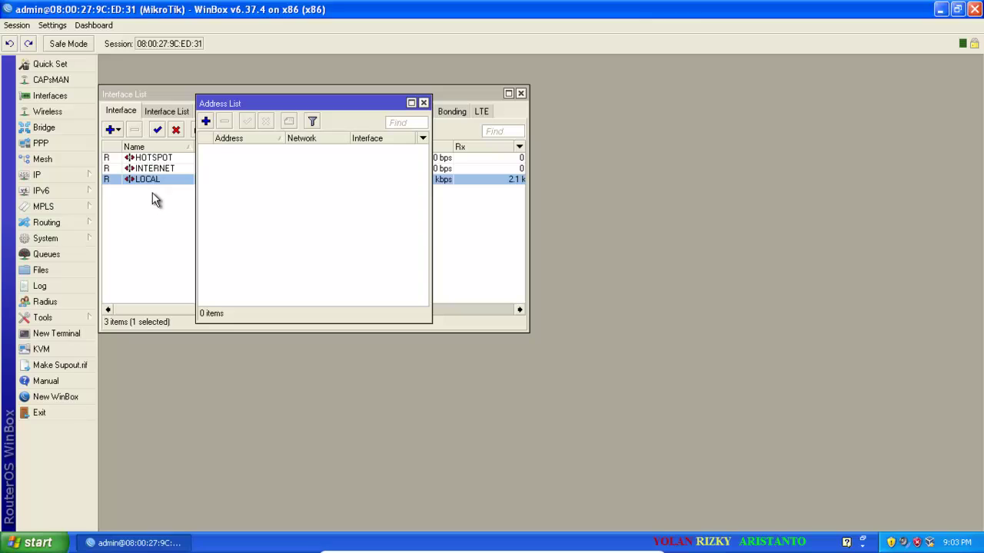
click(204, 122)
text(1)
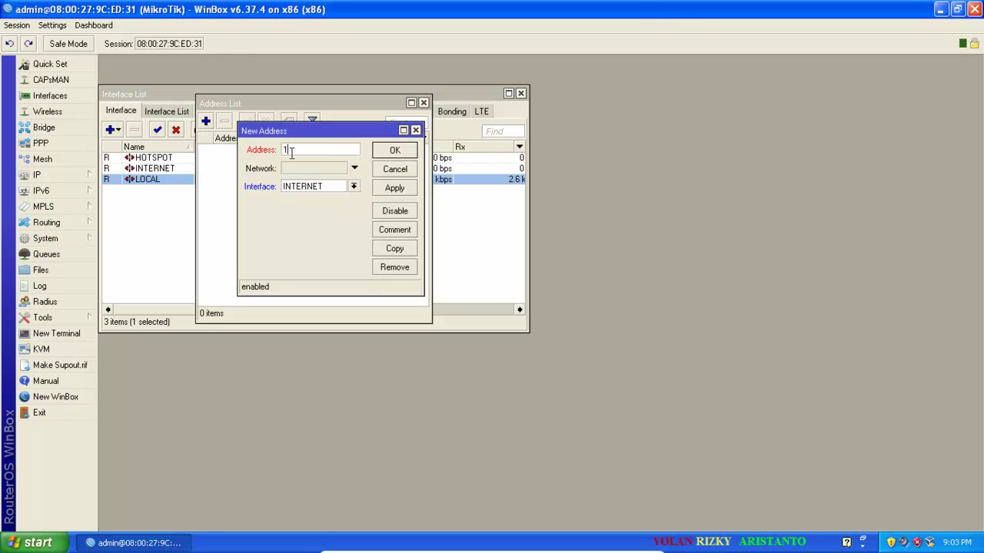
text(92.168.32.5/24)
click(410, 187)
click(407, 150)
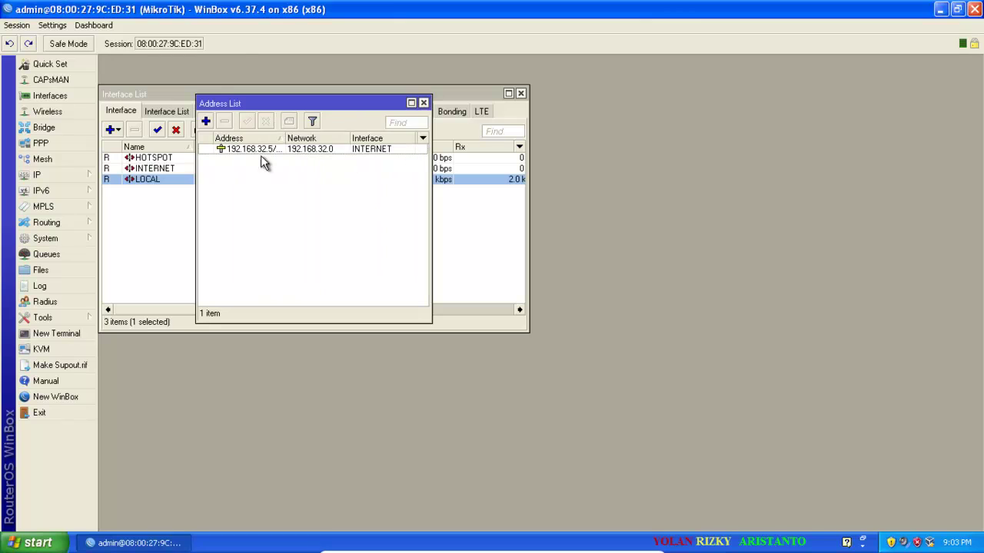
Add the address 192.168.46.1/24 on the HOTSPOT interface.
click(206, 121)
text(1)
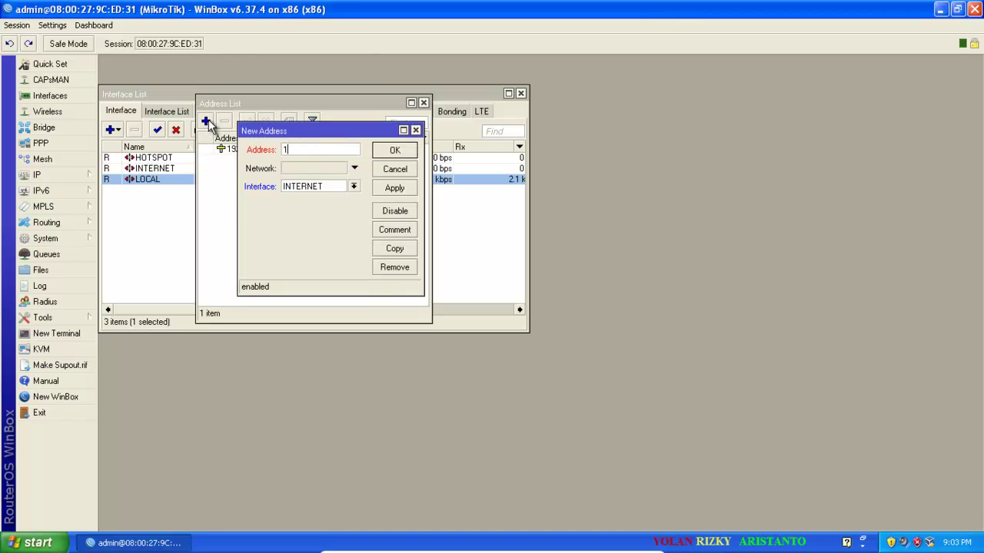
text(92.168.46.1/24)
click(352, 187)
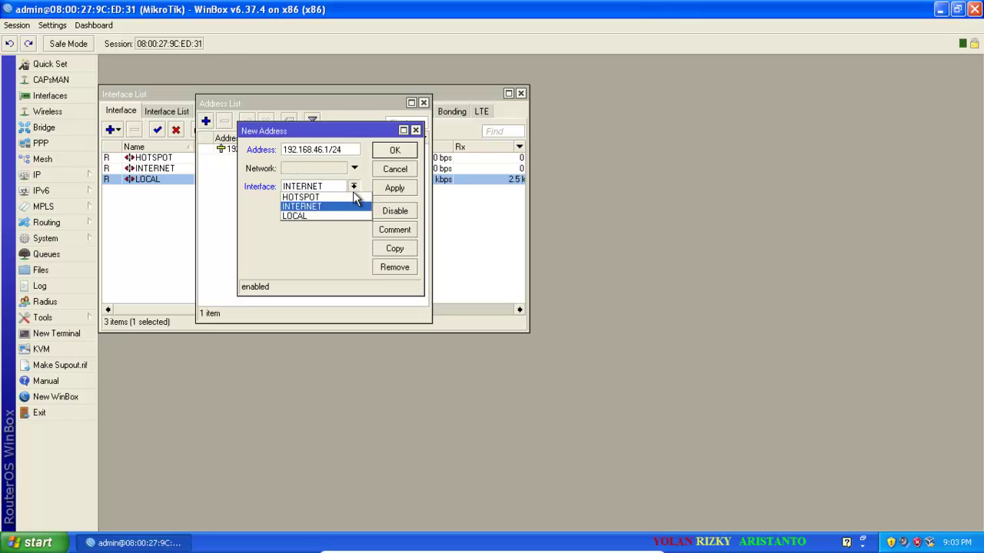
click(351, 195)
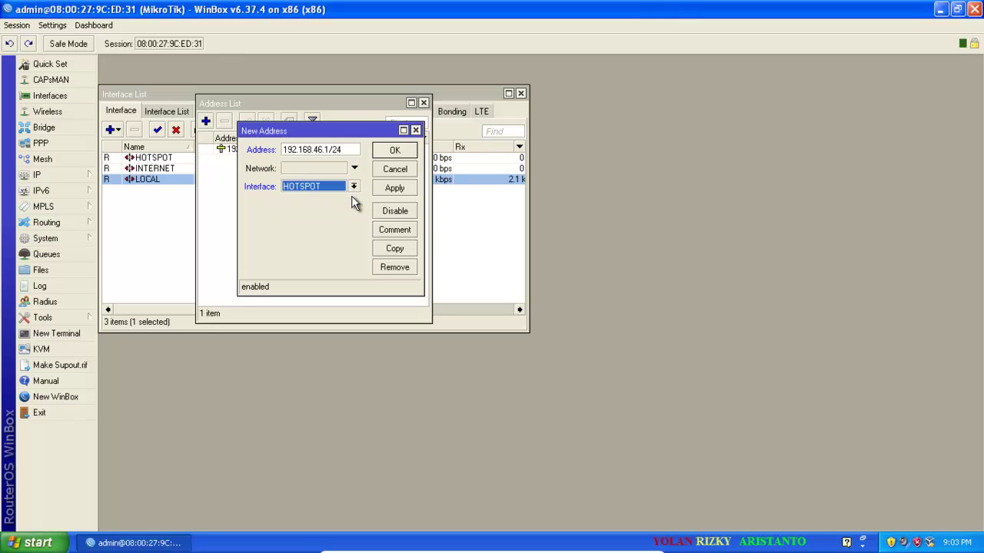
click(405, 191)
click(404, 152)
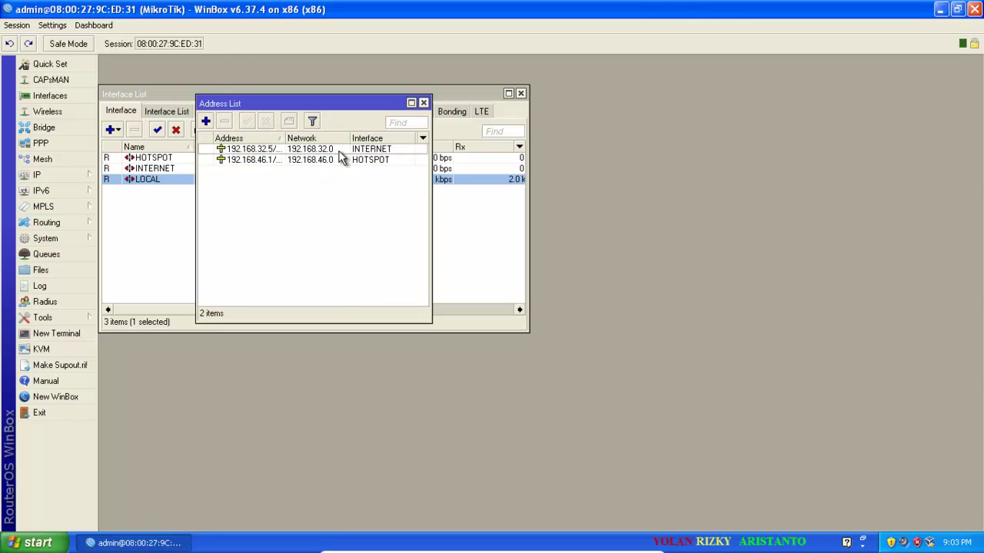
Add the address 192.168.99.1/24 on the LOCAL interface.
click(207, 122)
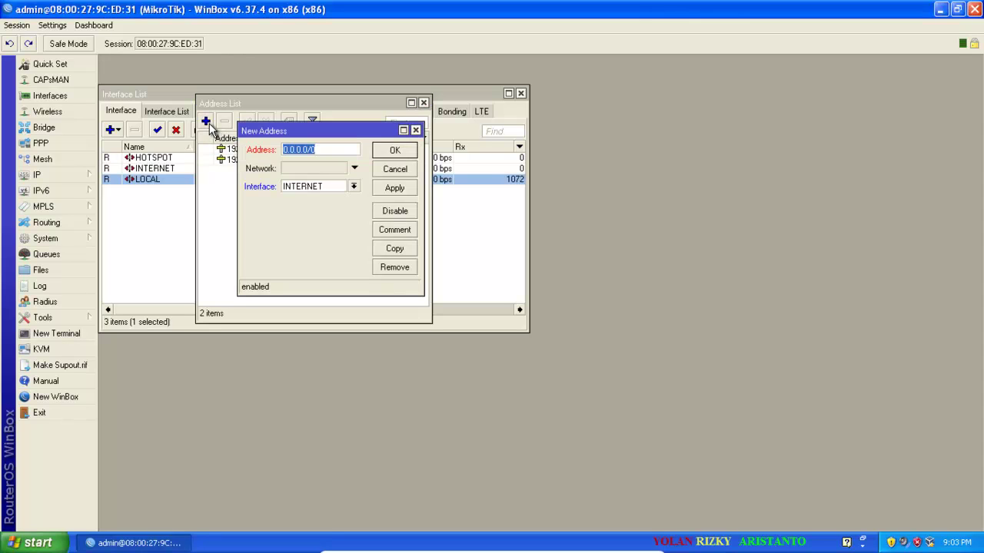
text(192.1)
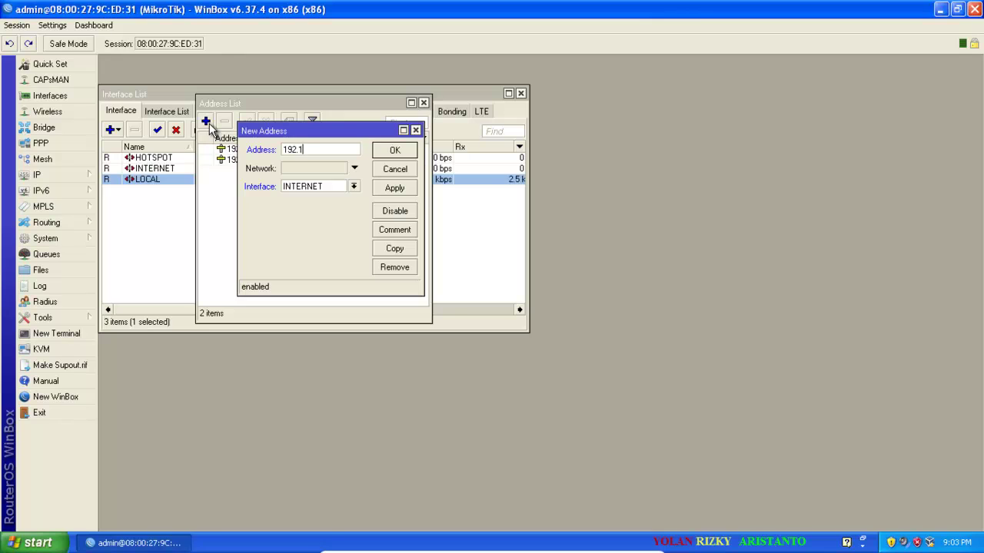
text(68.99.1/24)
click(355, 187)
click(344, 213)
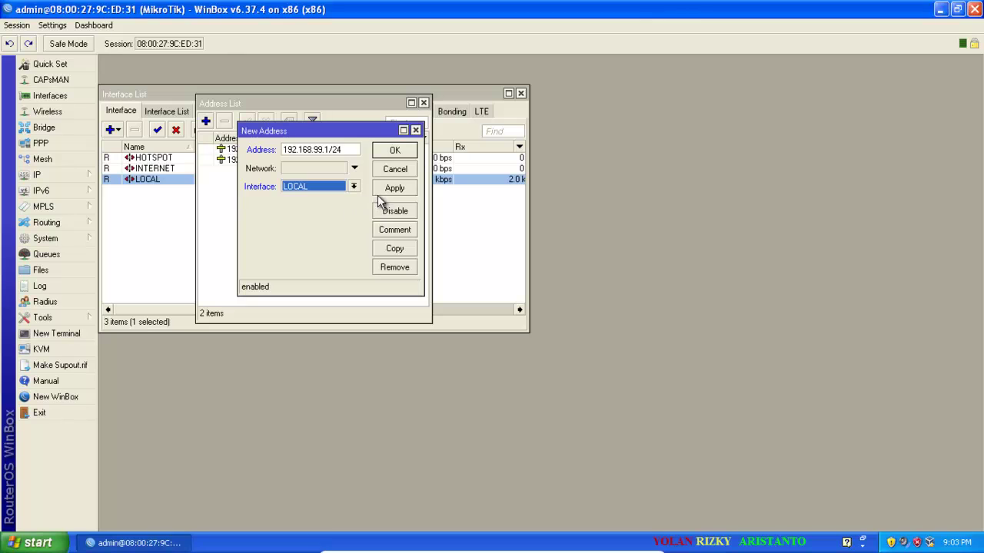
click(397, 189)
click(400, 152)
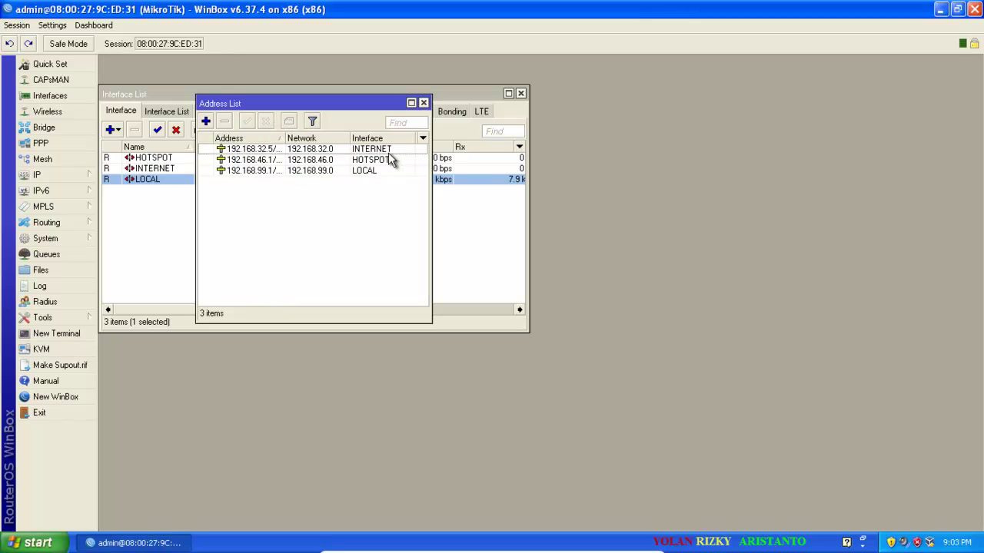
click(72, 173)
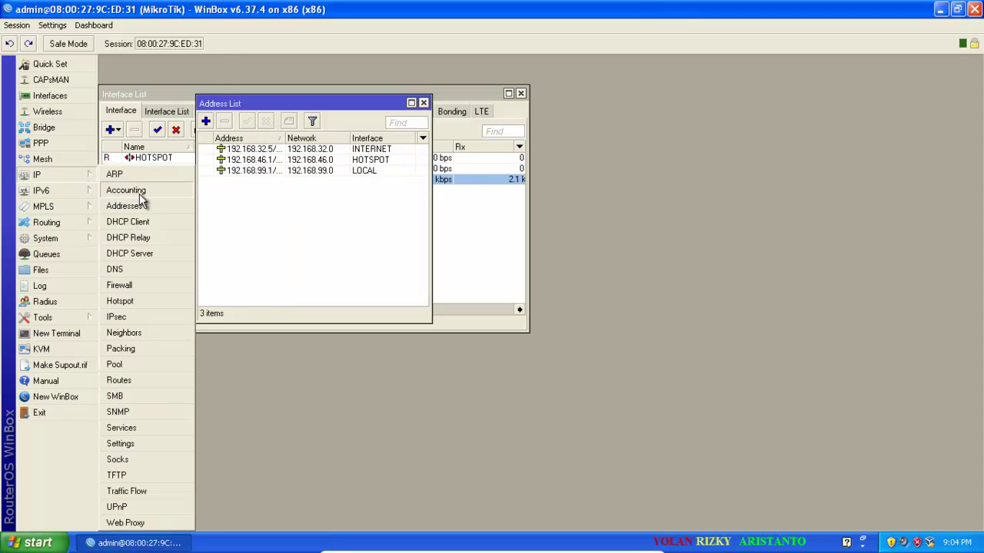
Set DNS servers 8.8.8.8 and 8.8.4.4 with Allow Remote Requests enabled.
click(166, 269)
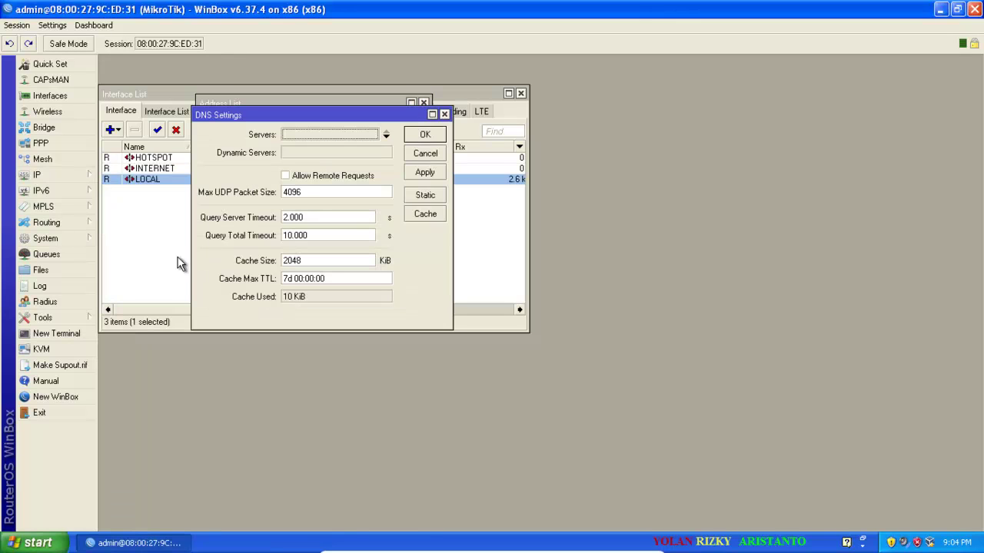
click(321, 133)
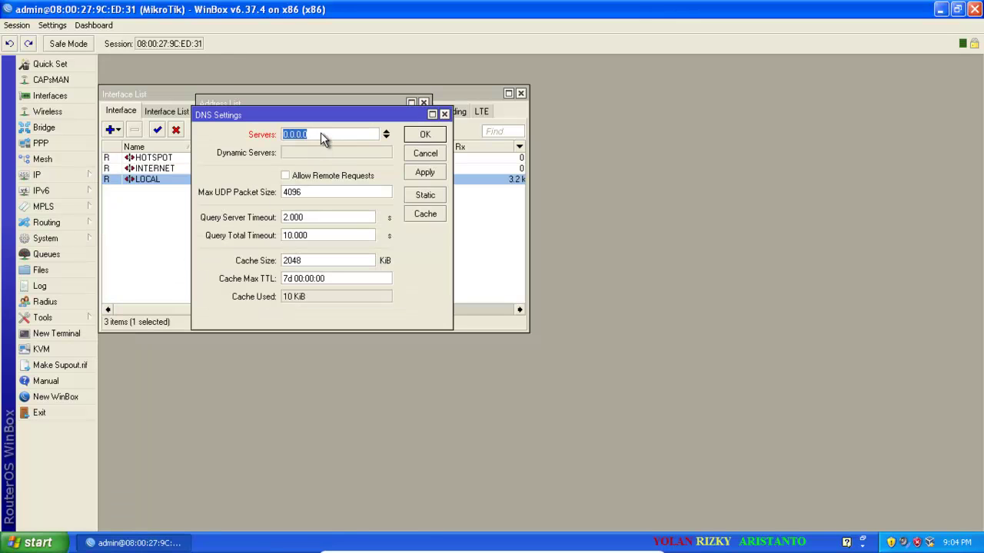
text(8.8.8.8)
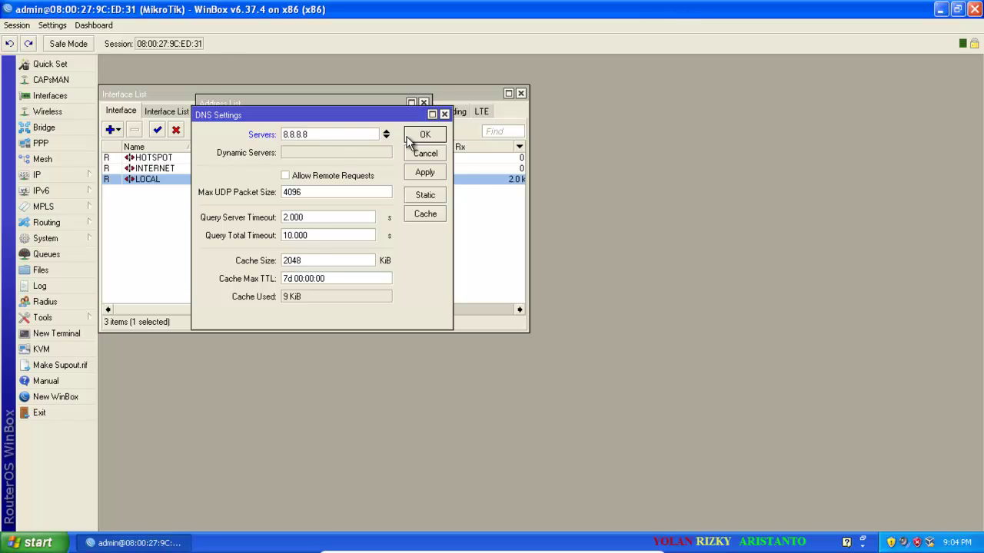
click(386, 137)
text(8)
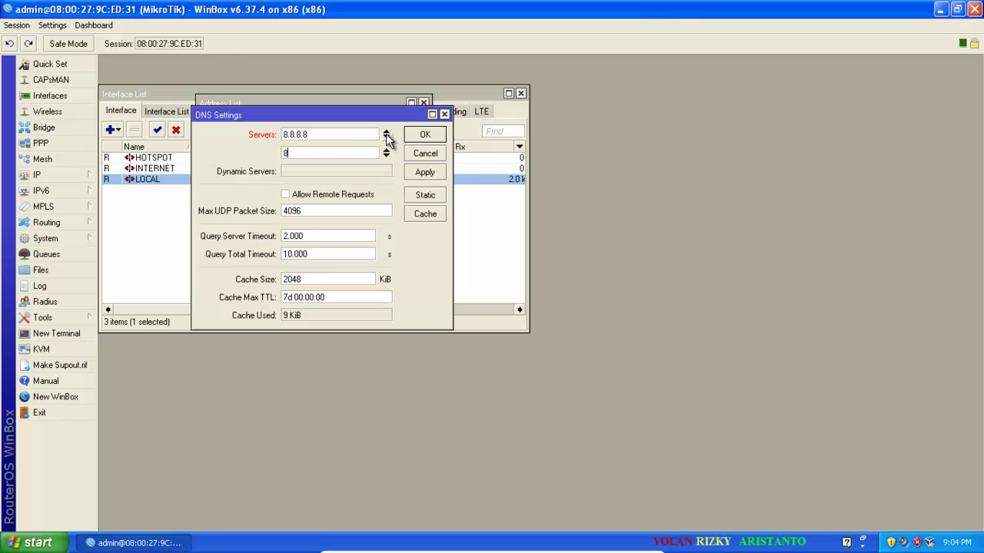
text(.8.4.4)
click(370, 194)
click(425, 173)
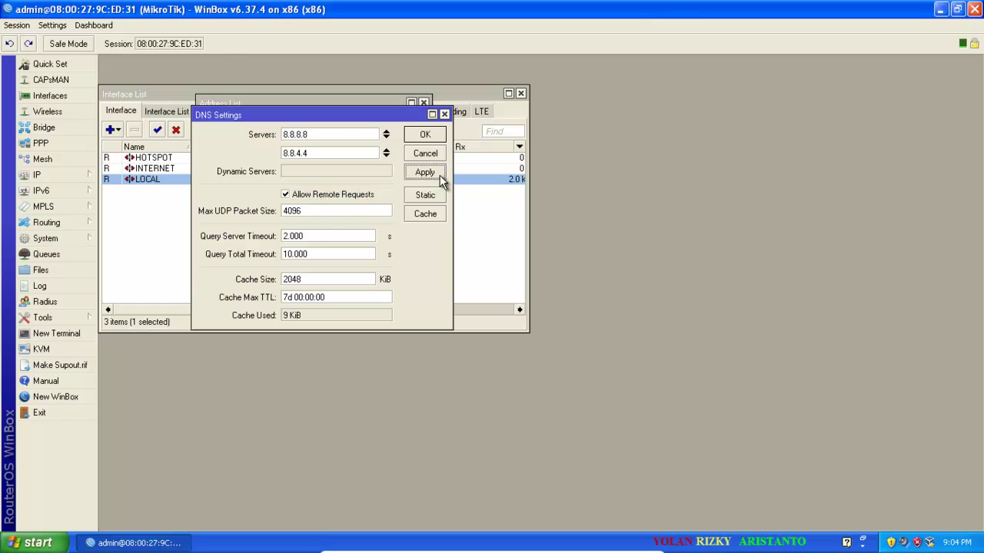
click(425, 134)
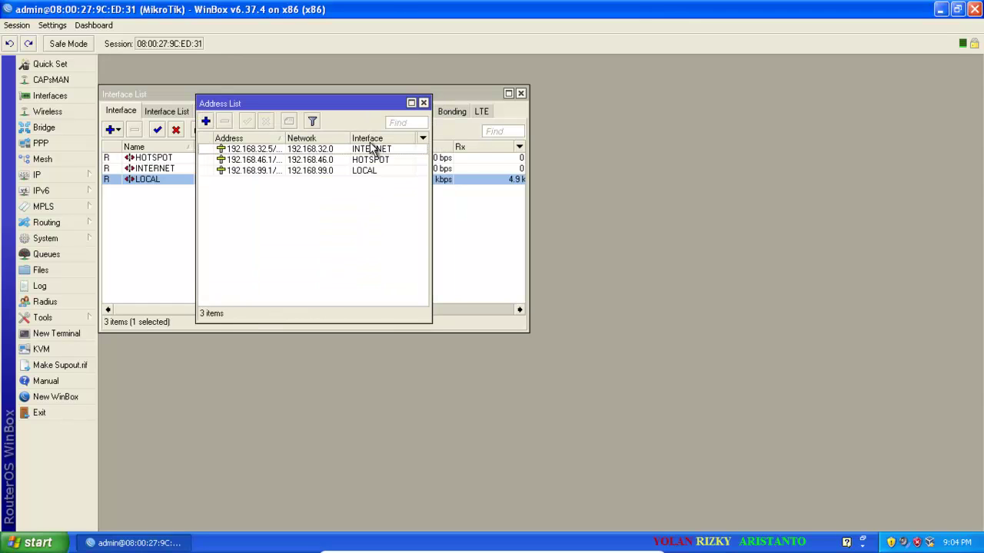
click(68, 175)
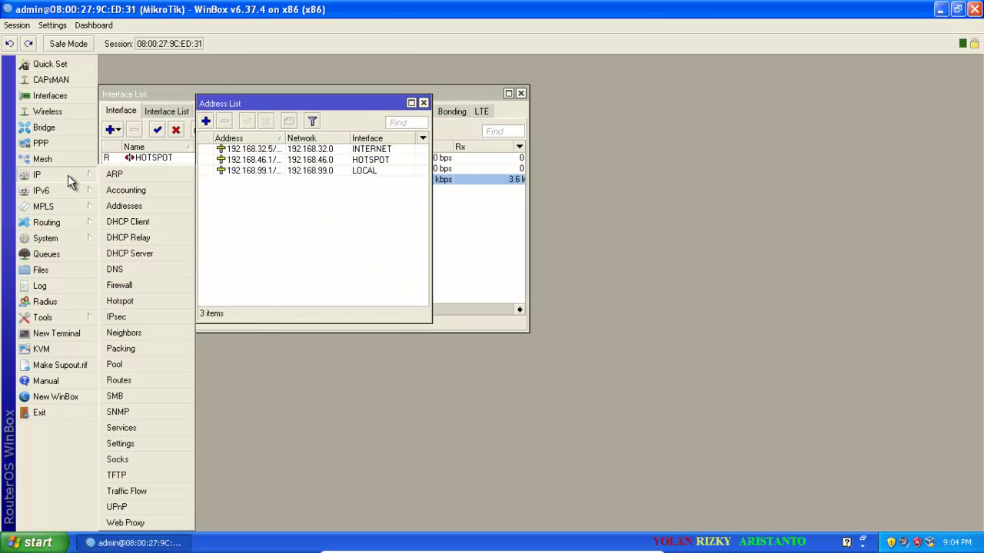
Add a masquerade rule to the firewall NAT list.
click(138, 283)
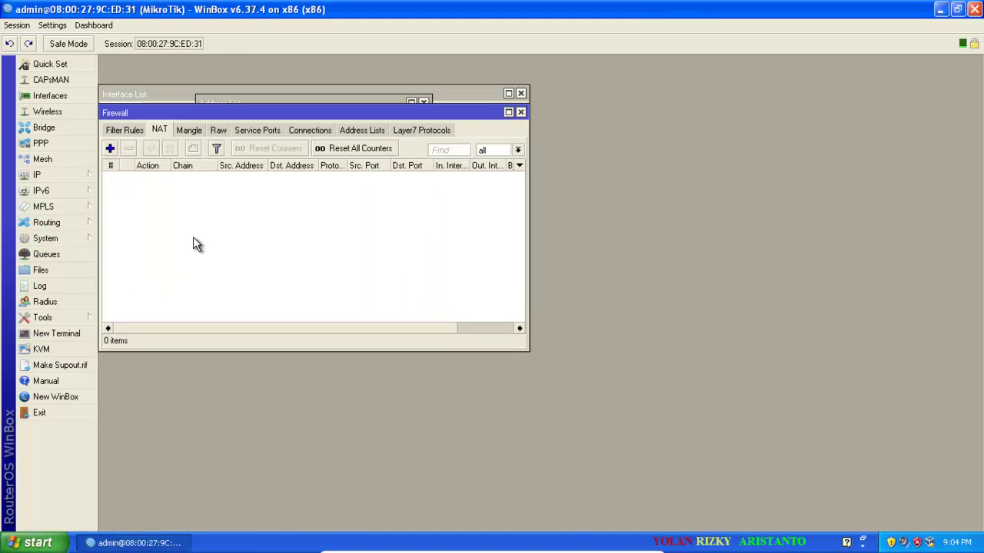
click(110, 149)
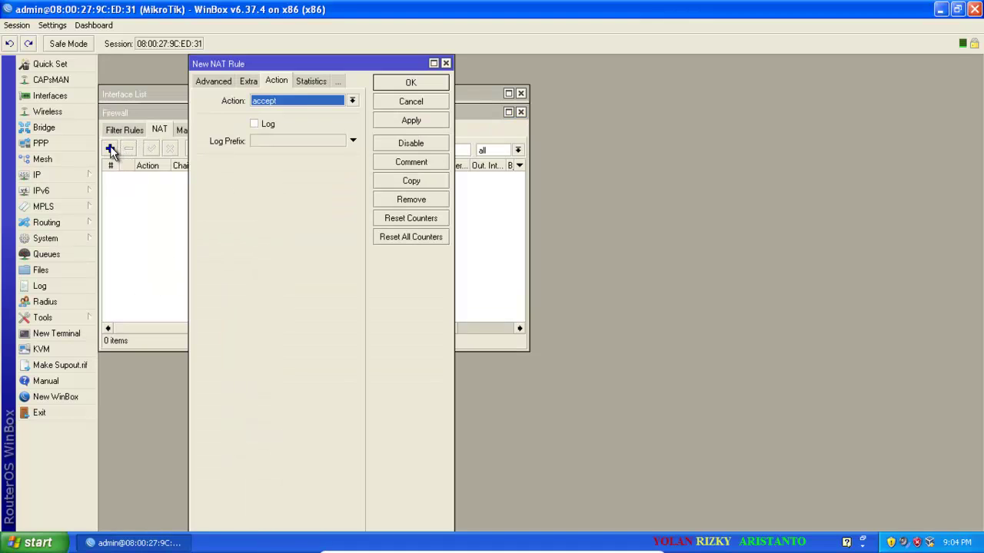
click(295, 103)
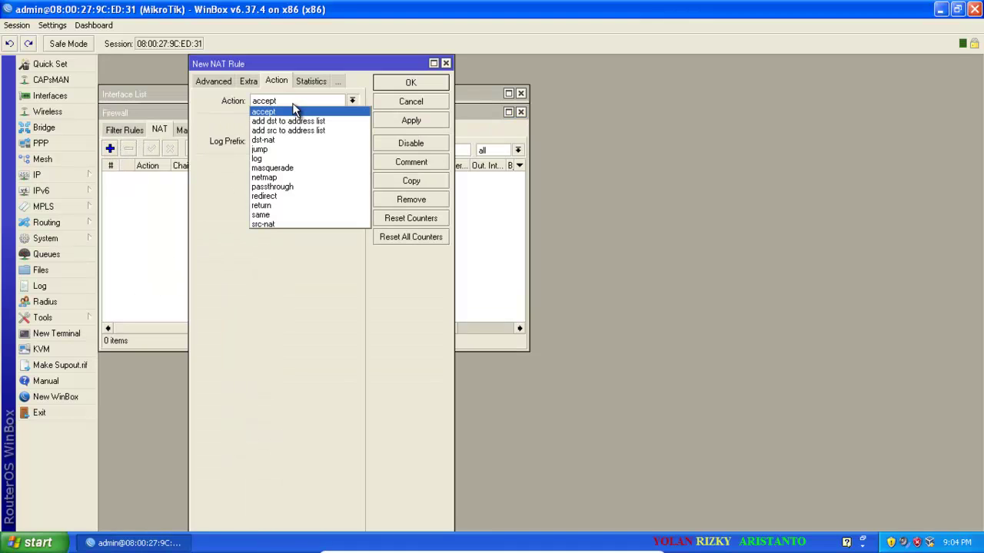
click(295, 167)
click(389, 121)
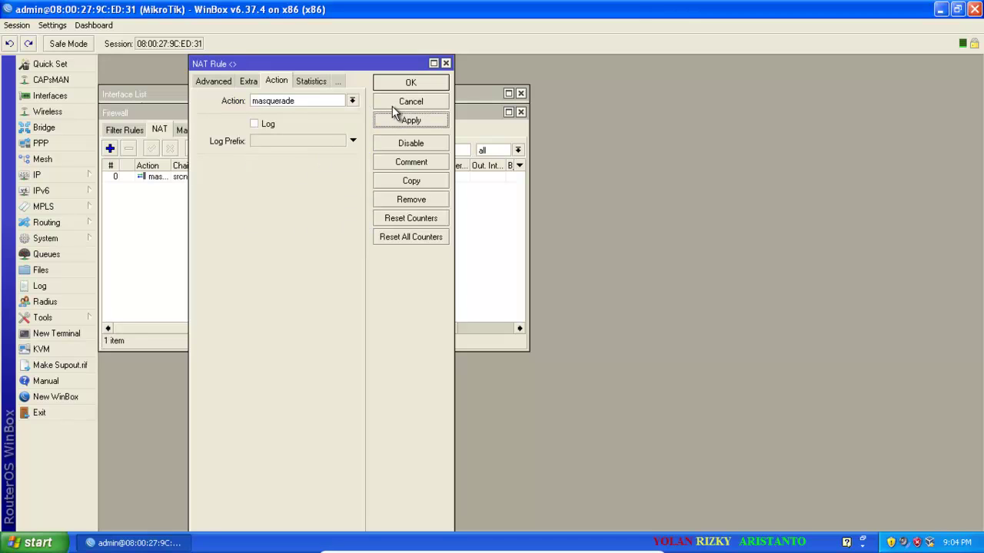
click(392, 83)
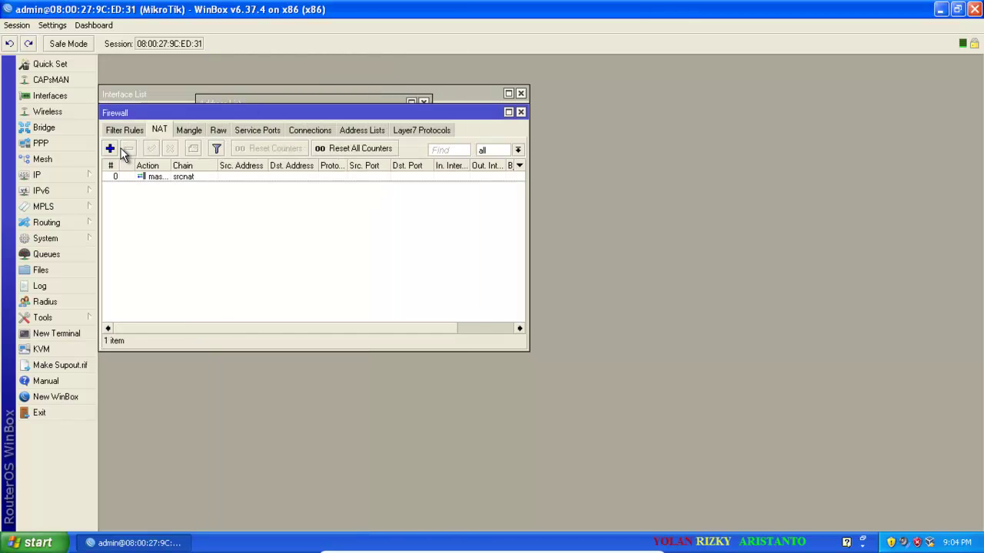
Try saving a srcnat rule redirecting TCP destination port 3128 to port 3128.
click(111, 147)
click(209, 83)
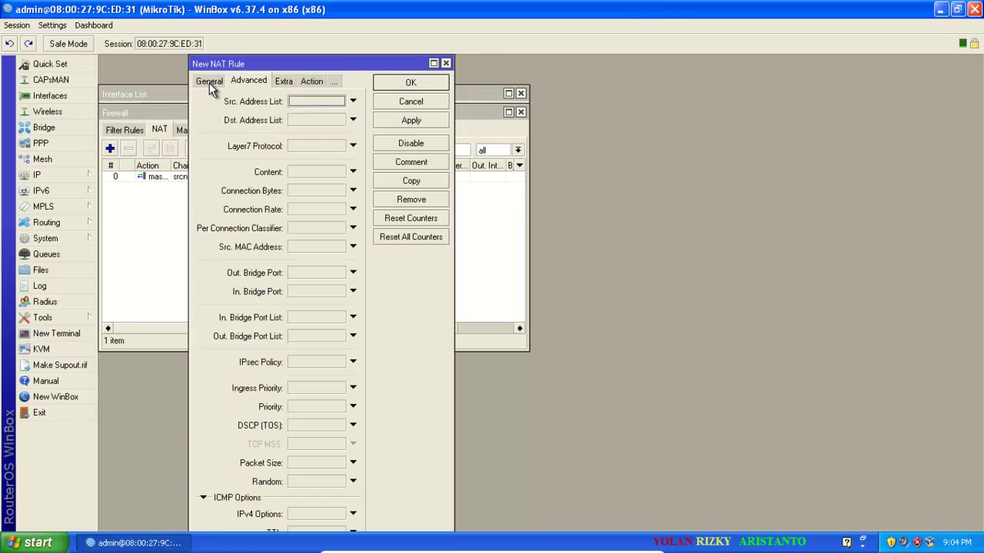
click(209, 83)
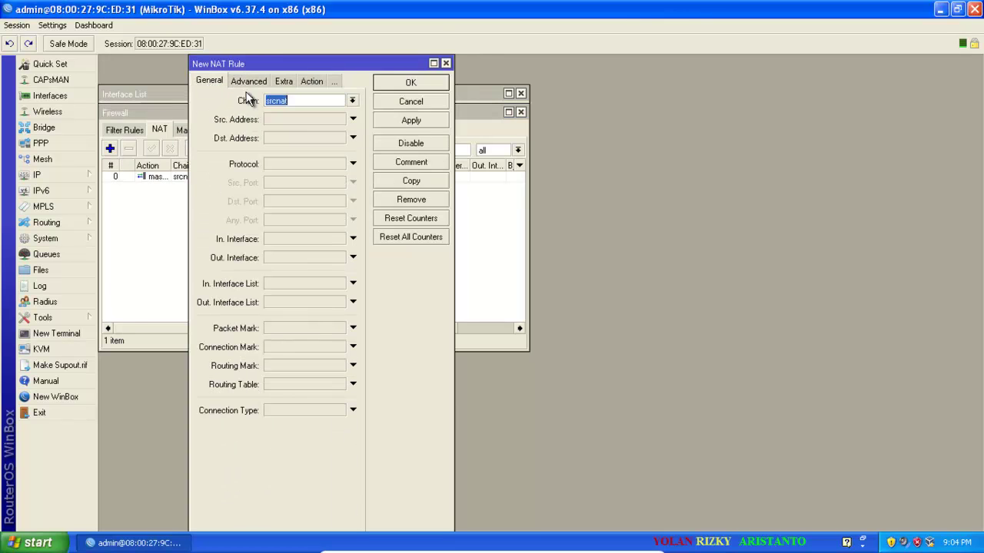
click(351, 102)
click(351, 103)
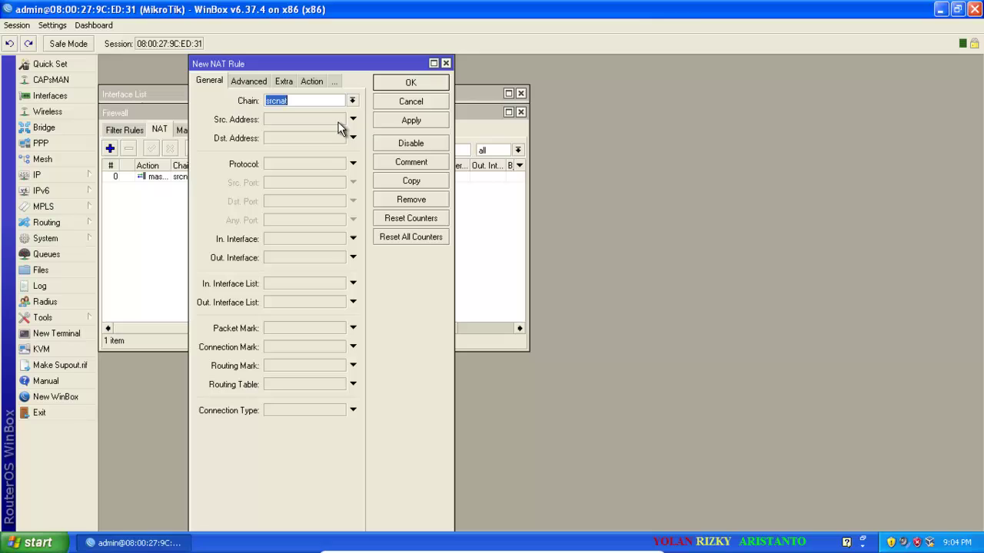
click(326, 163)
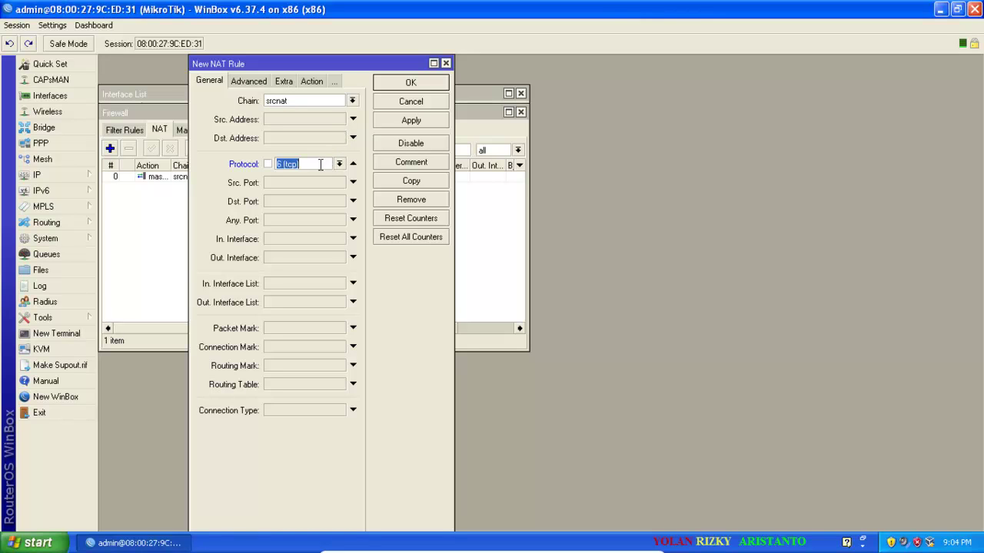
click(309, 201)
text(3128)
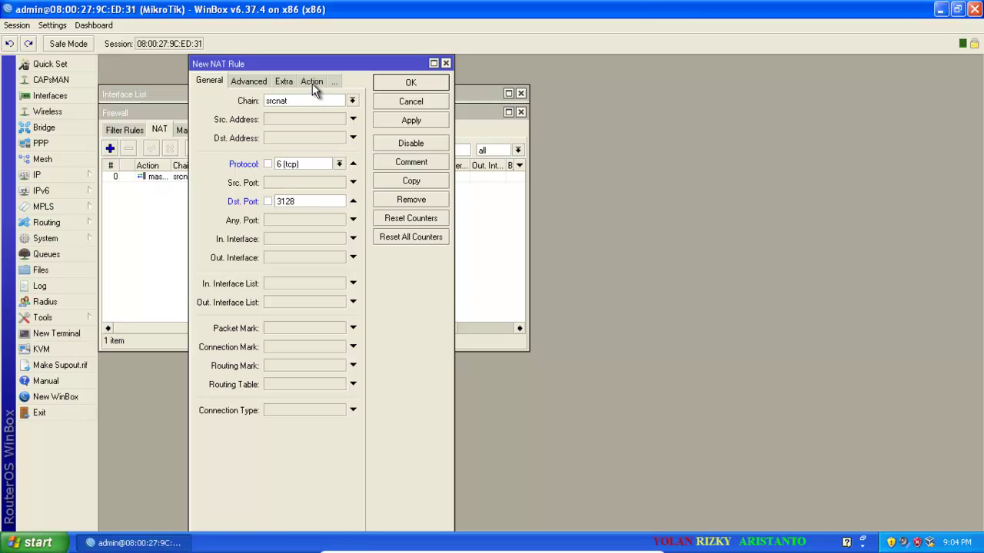
click(312, 81)
click(318, 104)
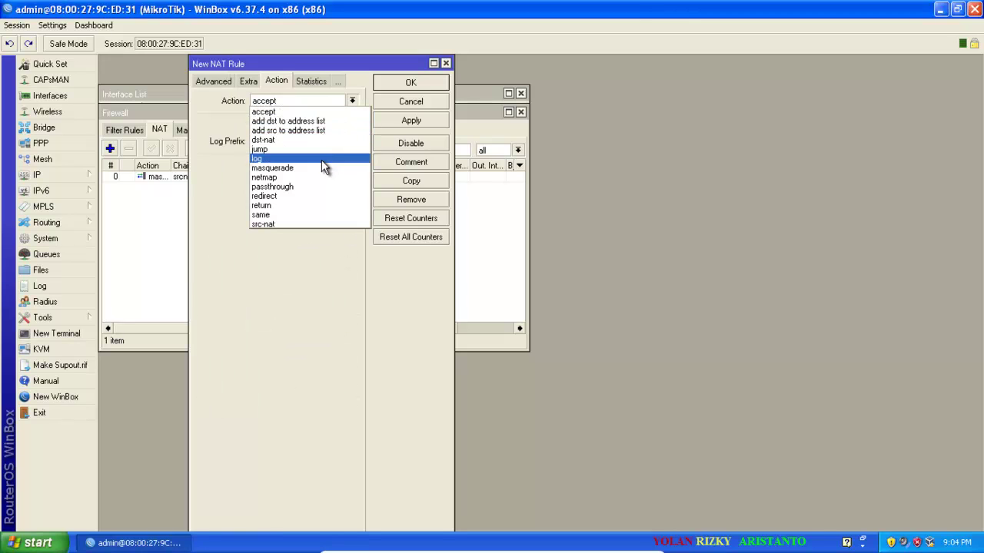
click(318, 196)
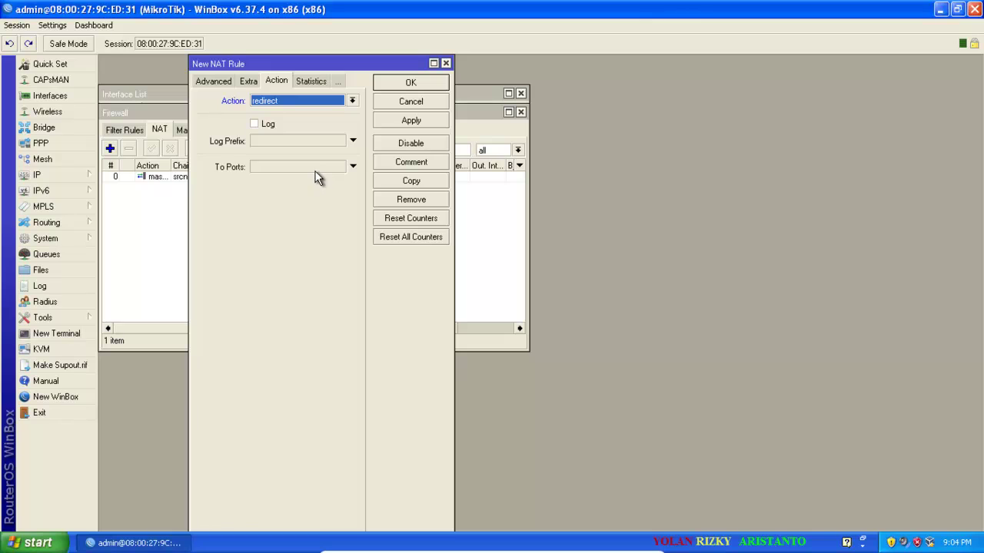
click(317, 166)
text(3128)
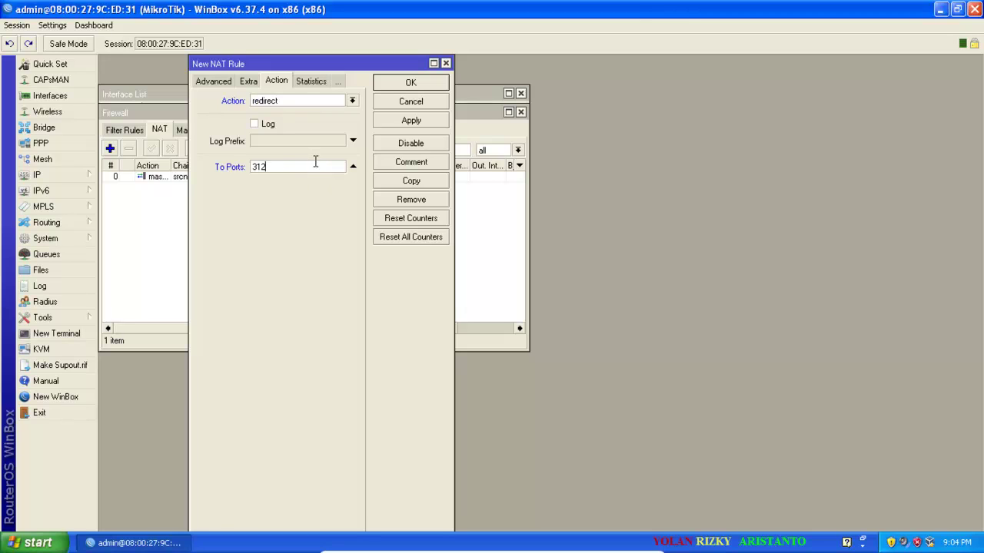
click(427, 120)
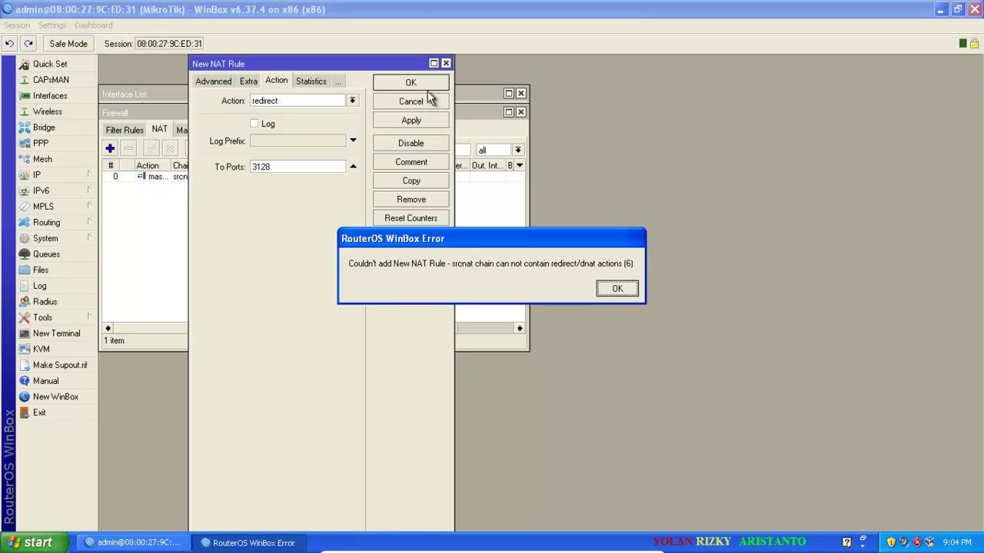
After the error, switch the redirect rule's chain to dstnat and save it.
click(615, 289)
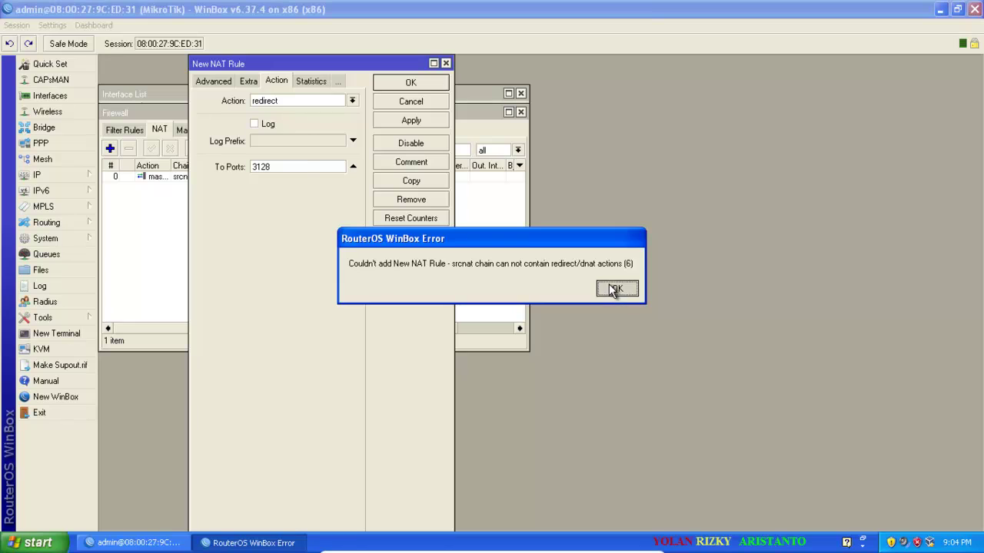
click(204, 81)
click(205, 81)
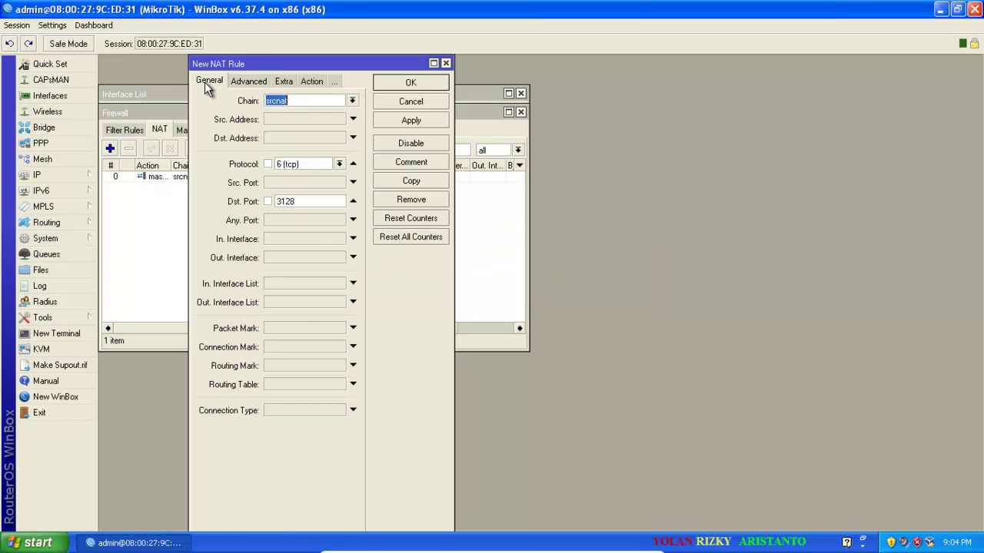
click(352, 100)
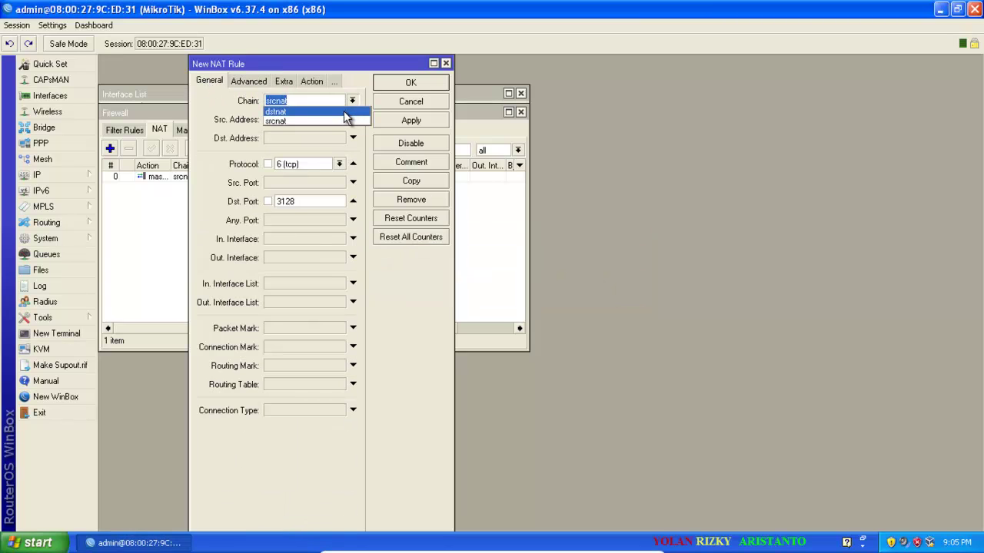
click(304, 123)
click(311, 84)
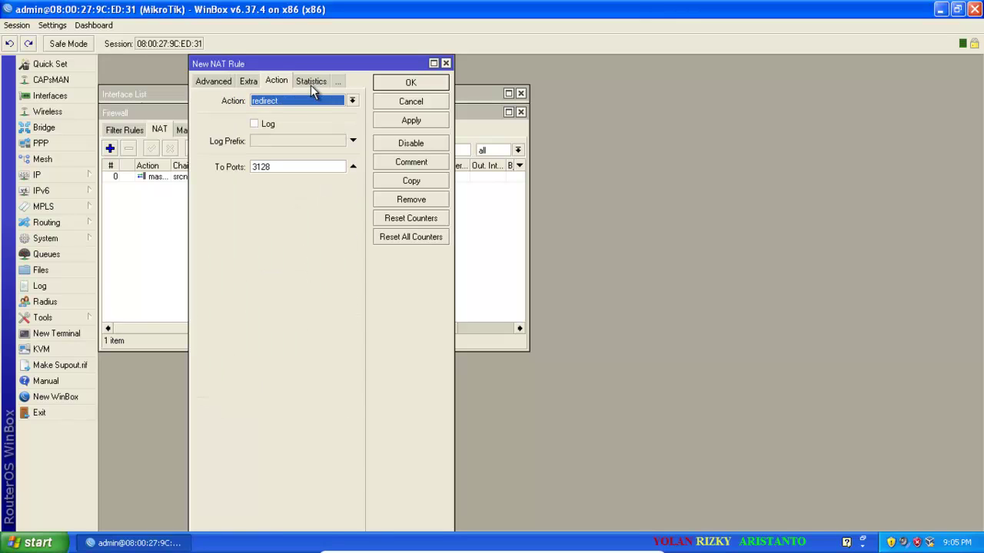
click(388, 123)
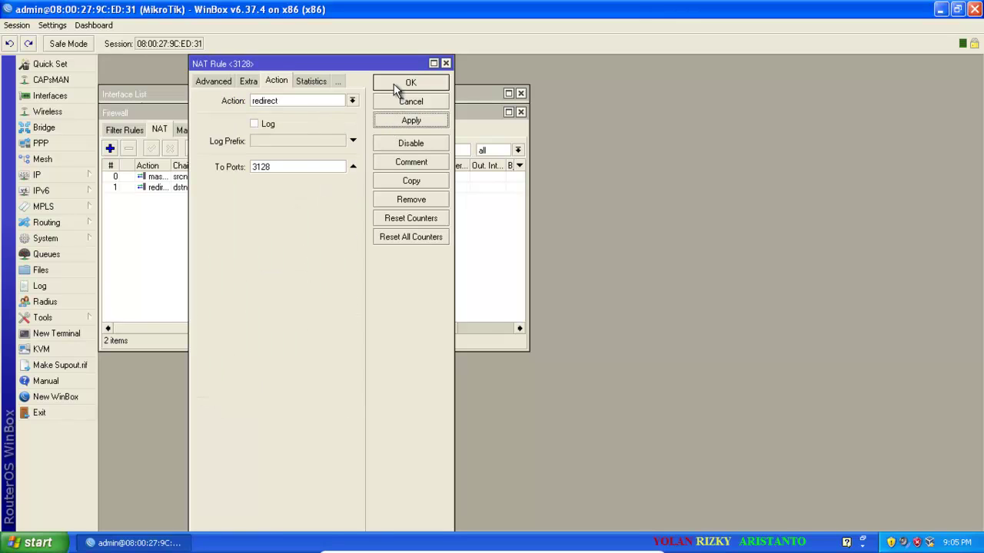
click(395, 86)
click(61, 175)
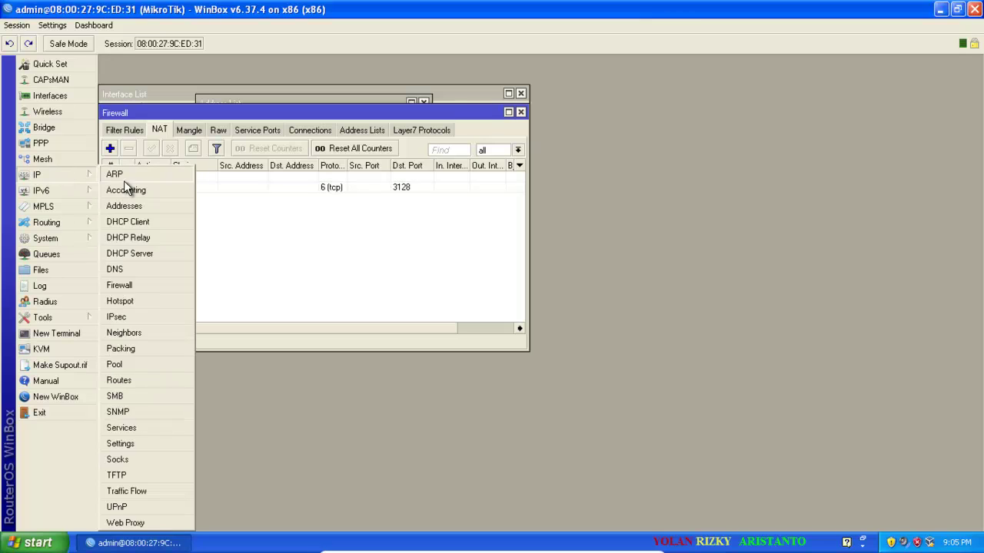
Add a route for 0.0.0.0/0 via gateway 192.168.32.1.
click(123, 381)
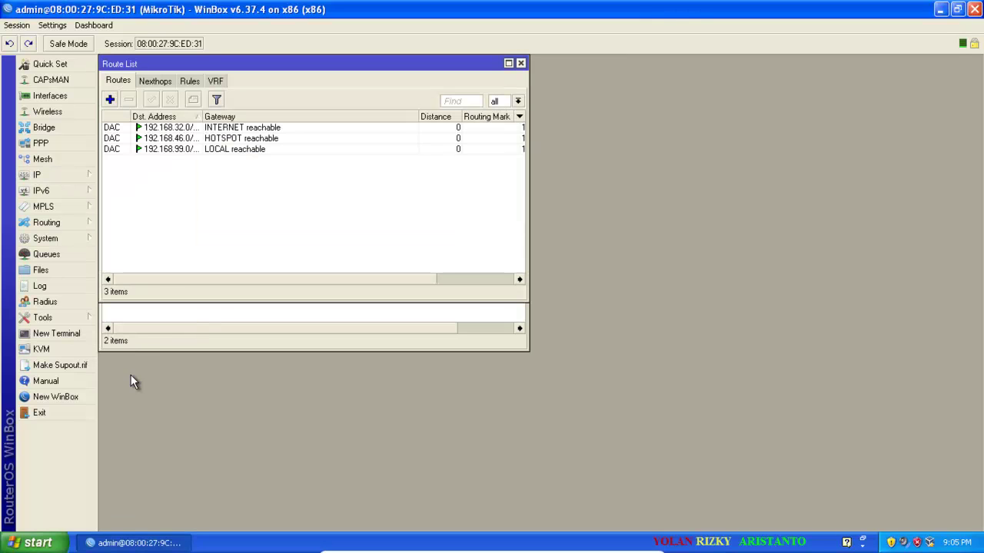
click(110, 100)
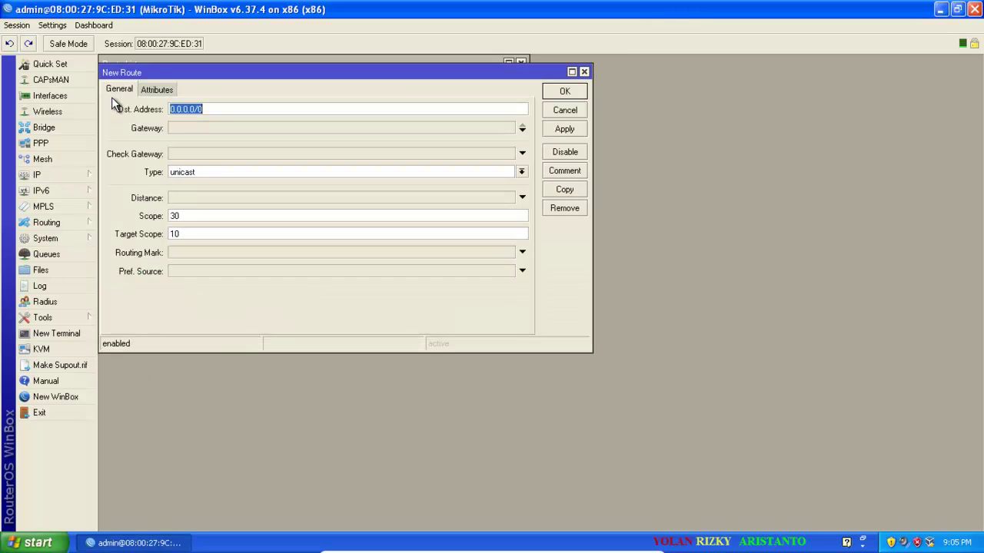
click(190, 128)
text(19)
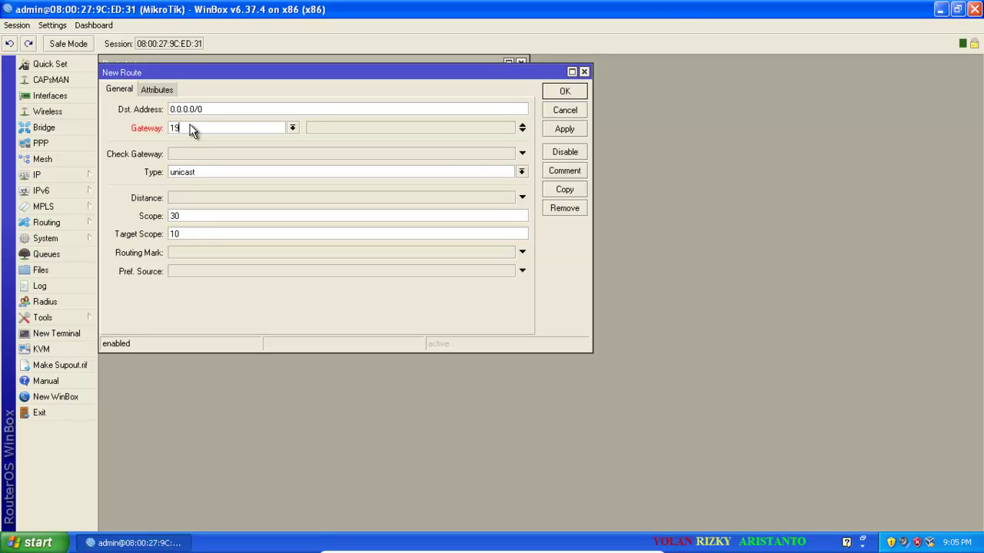
text(2.1)
text(68.32.1)
click(576, 130)
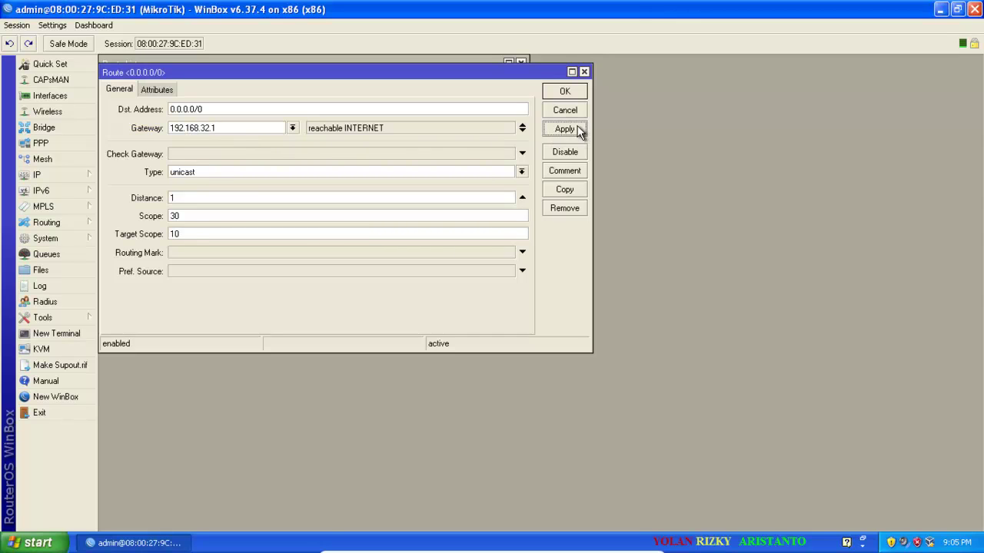
click(577, 94)
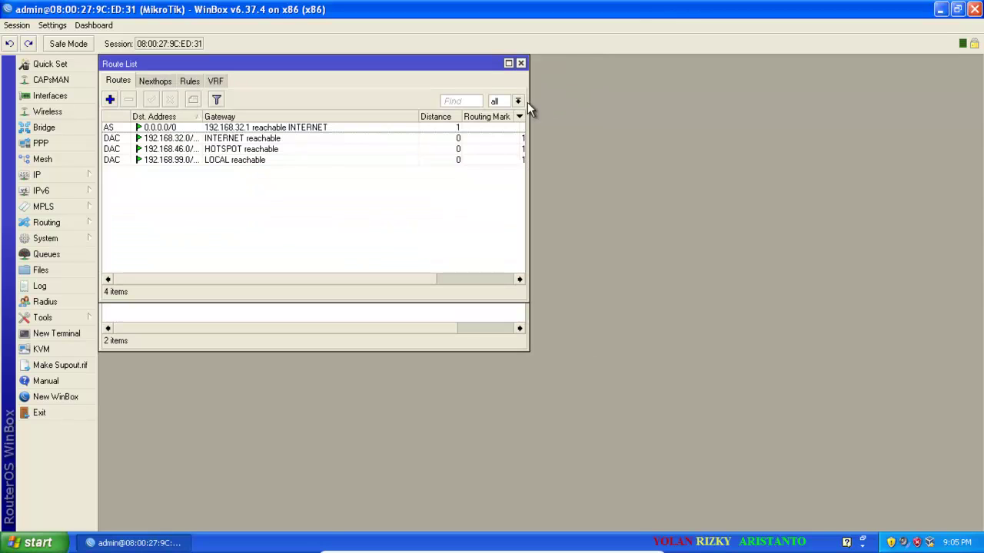
Enable the web proxy on port 3128 with a new cache administrator name, then view access rules.
click(48, 178)
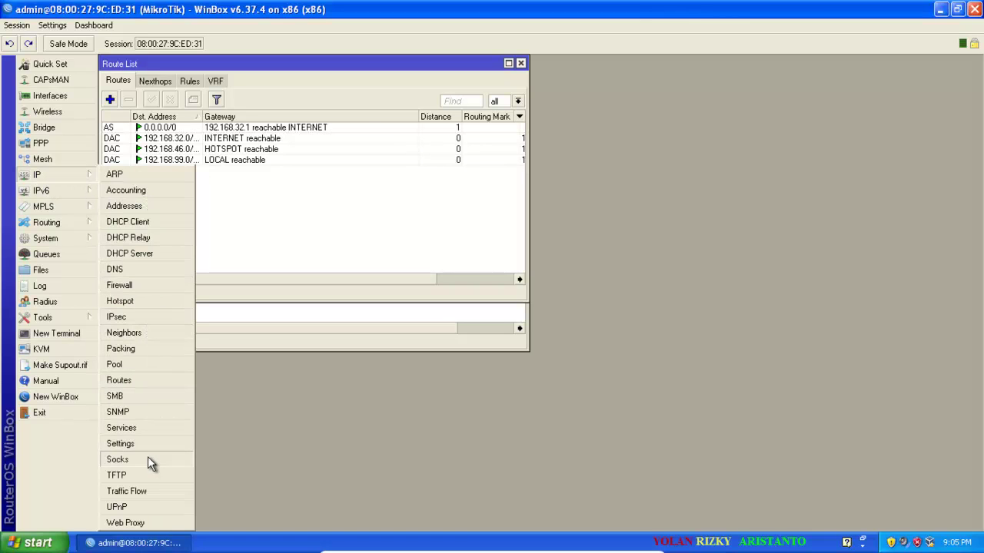
click(154, 521)
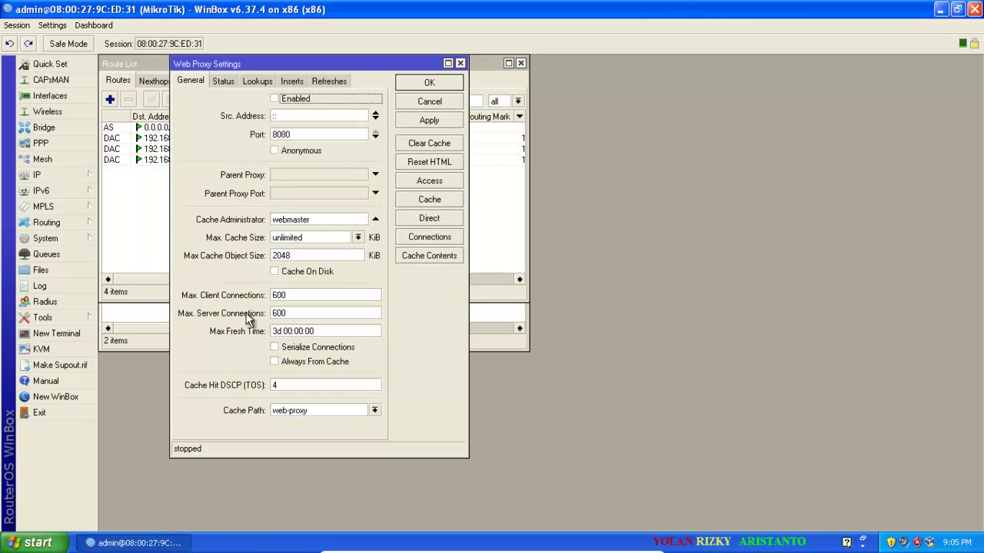
click(276, 99)
drag(306, 132, 269, 139)
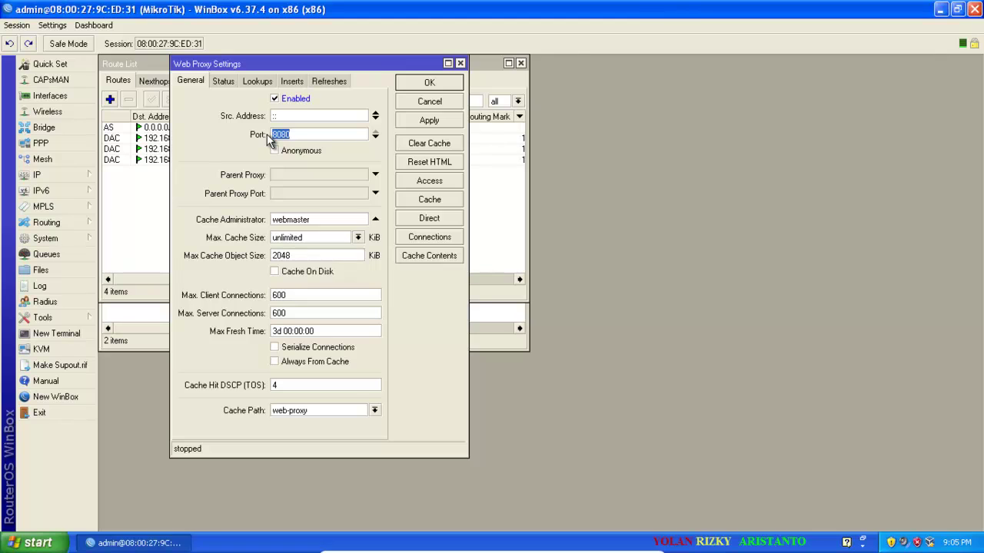
text(3128)
drag(308, 220, 270, 220)
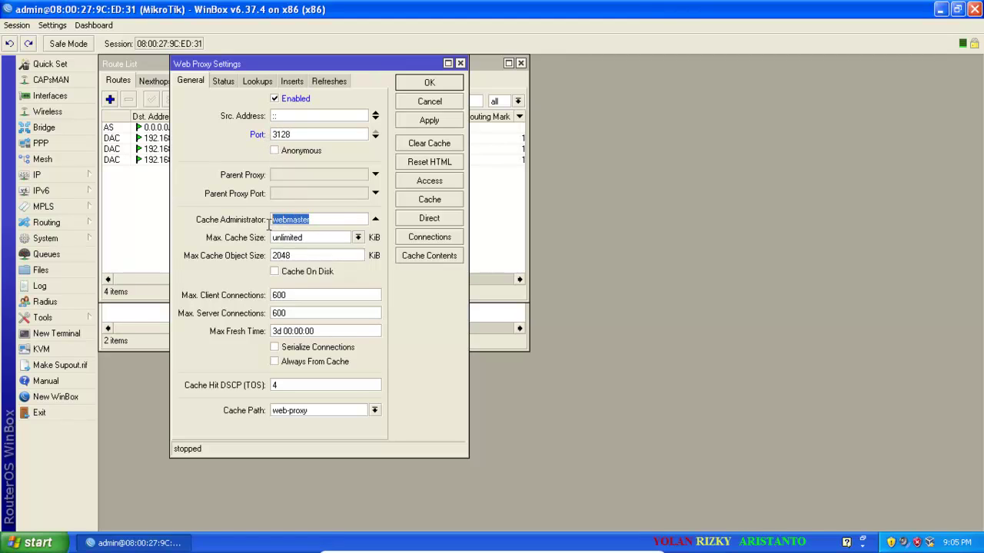
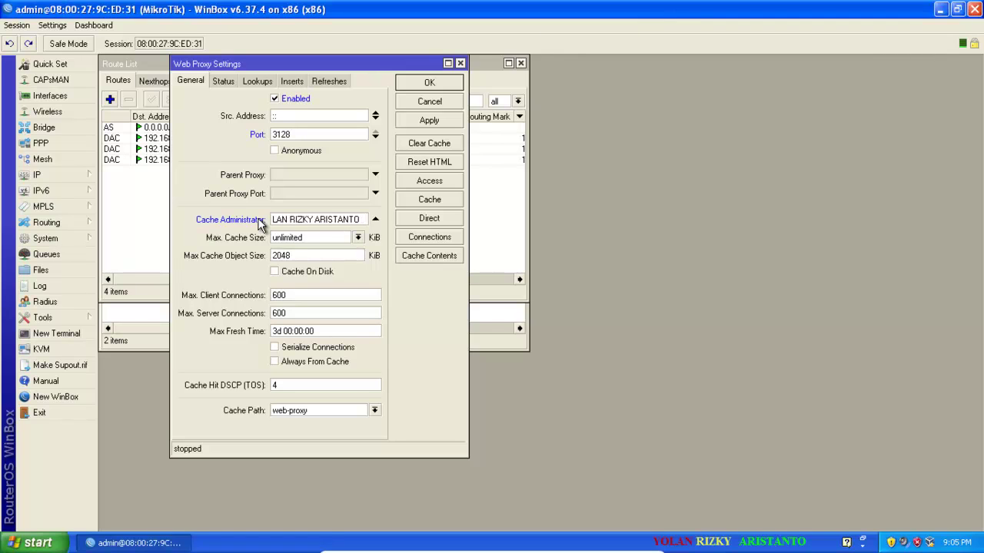
click(401, 122)
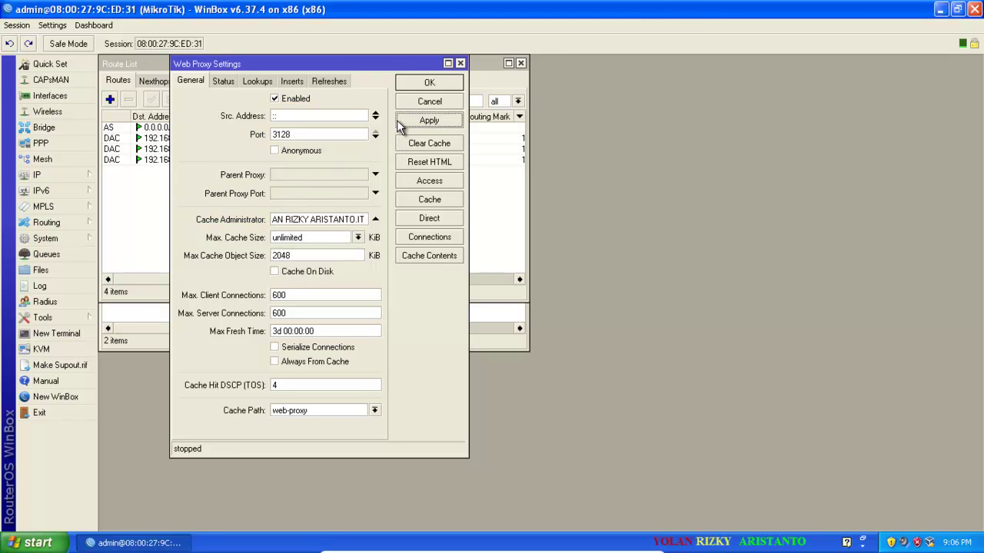
click(429, 181)
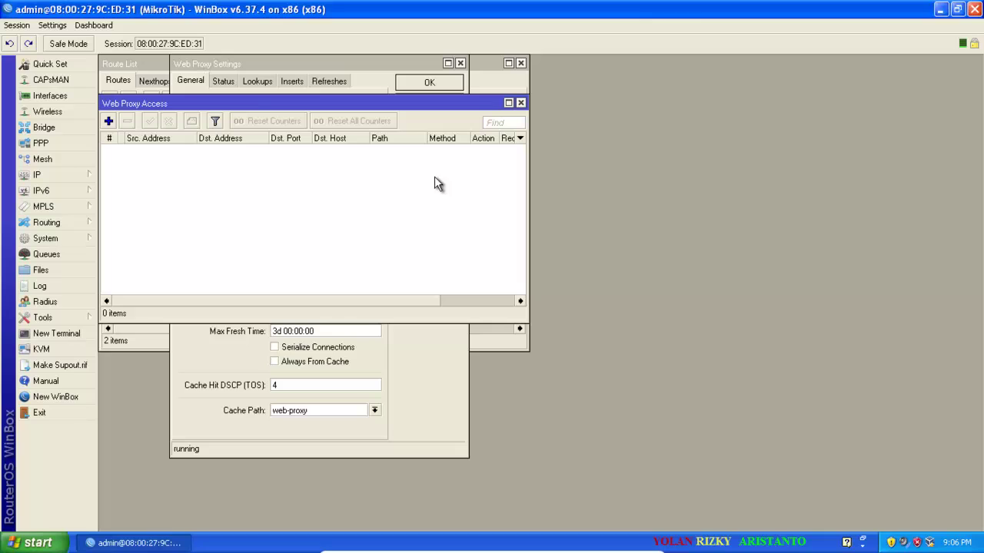
click(109, 120)
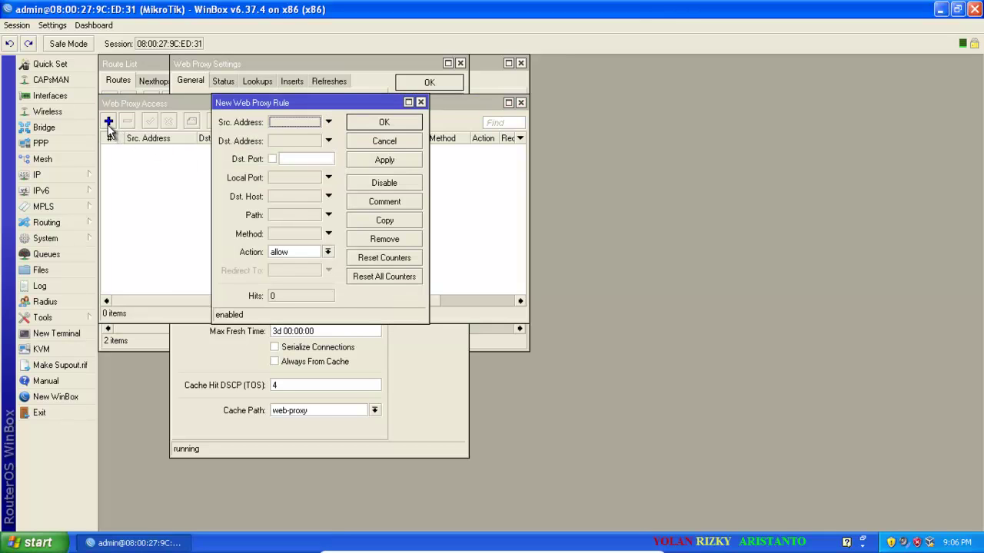
click(282, 158)
text(80)
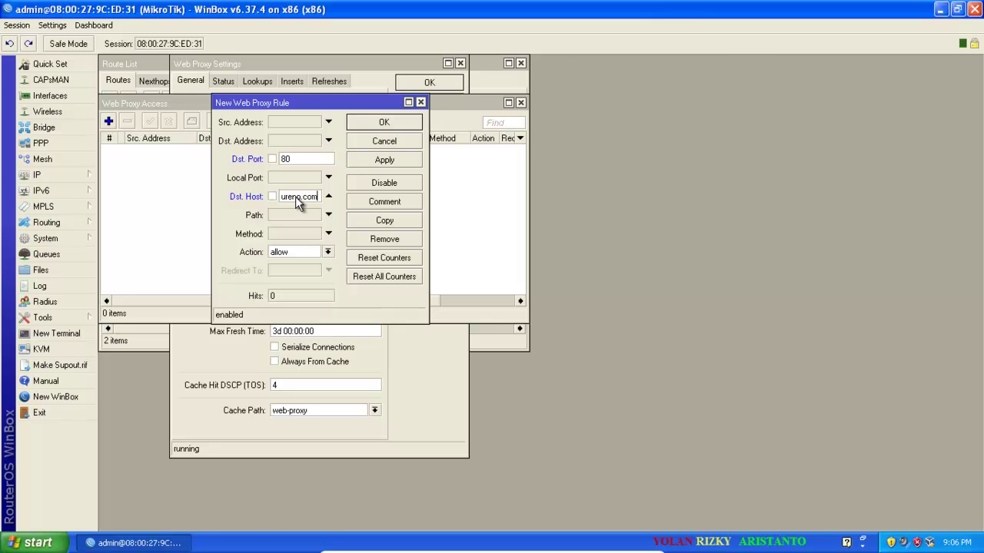
click(327, 252)
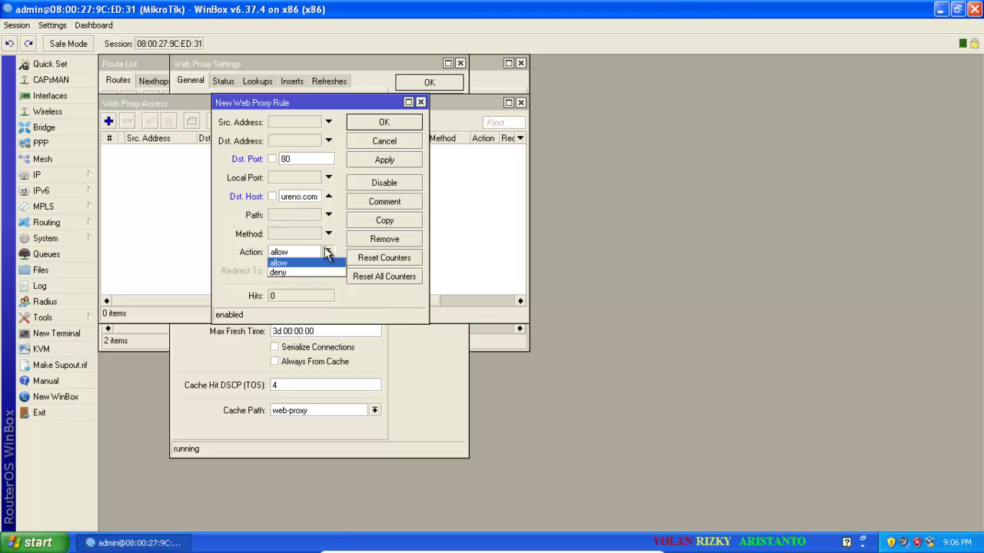
click(333, 271)
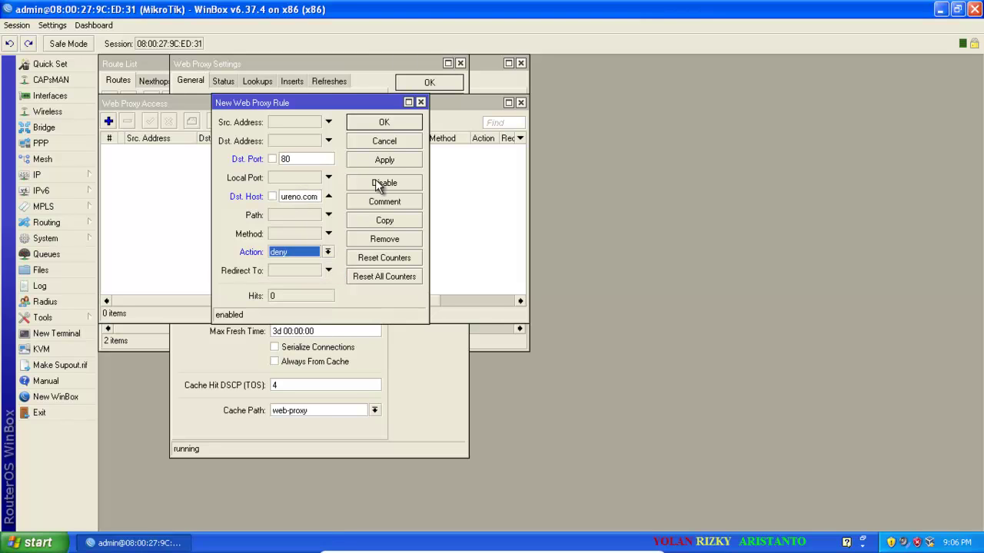
click(411, 161)
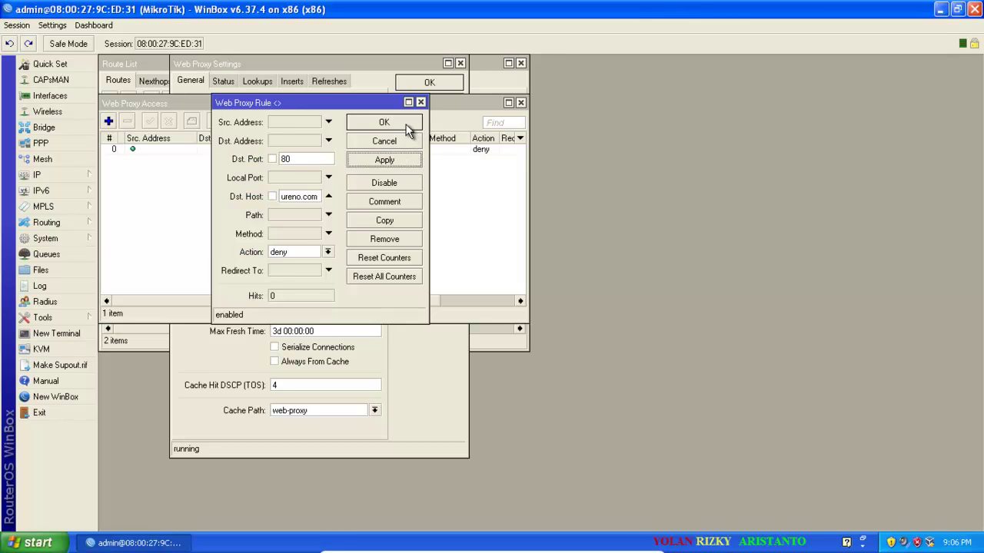
click(383, 123)
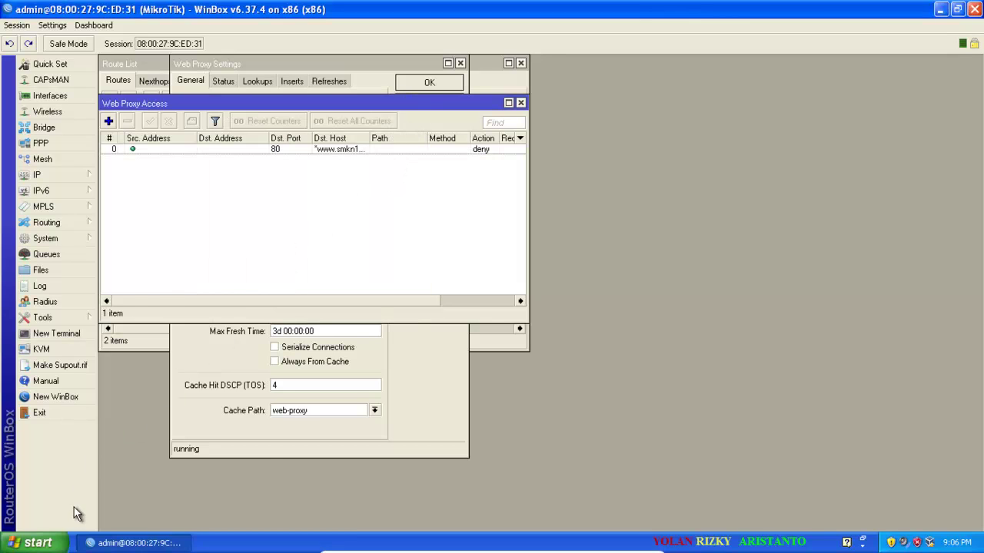
click(34, 542)
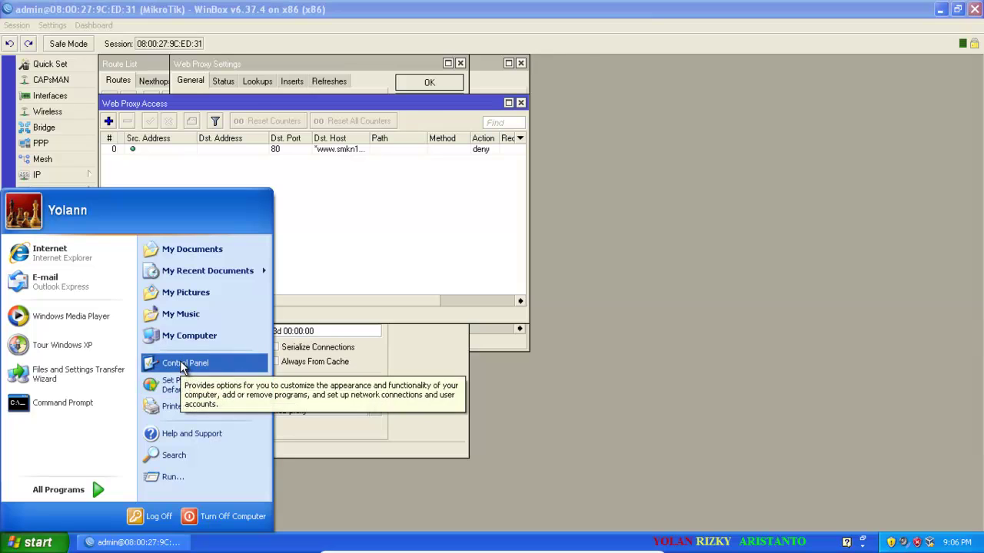
Open the TCP/IP properties of the Local Area Connection from Control Panel.
click(239, 367)
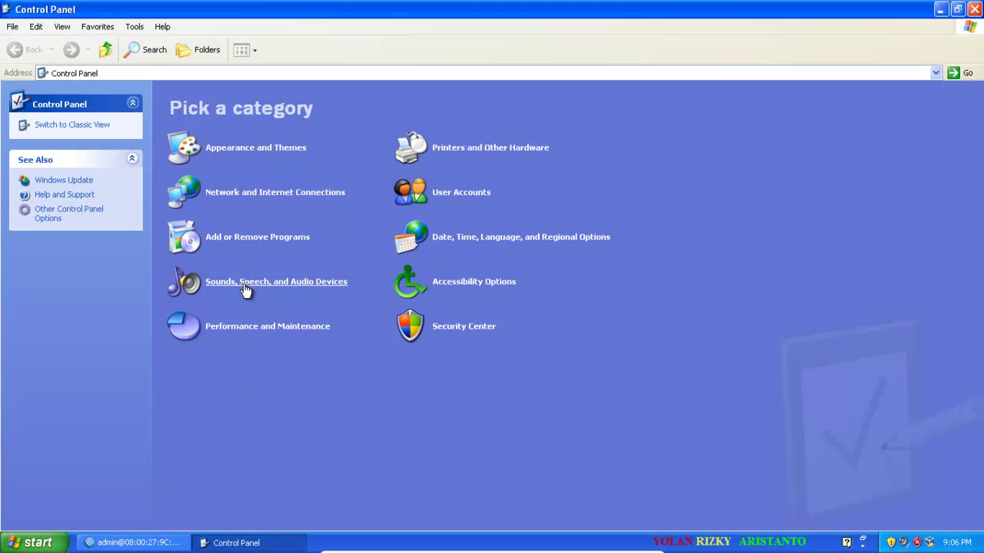
click(290, 193)
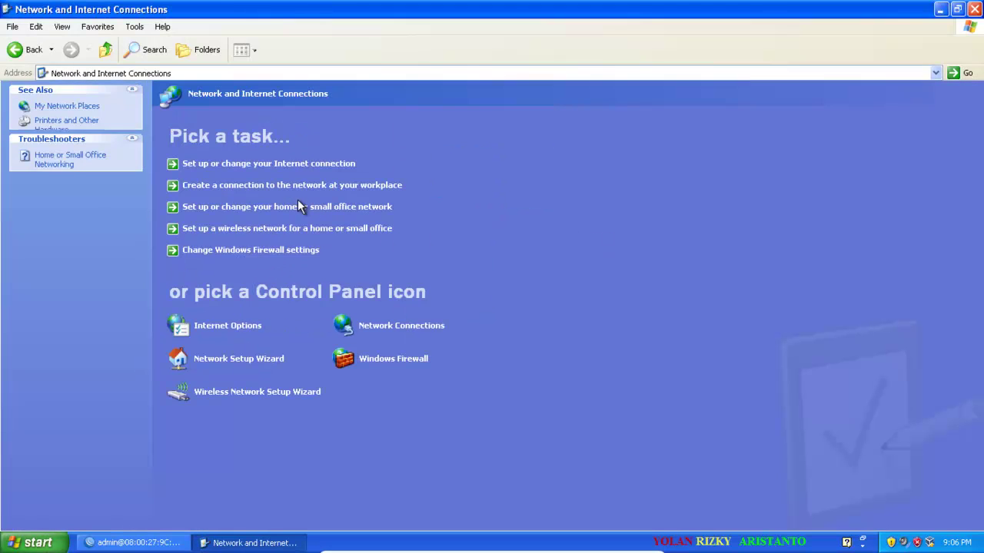
click(401, 325)
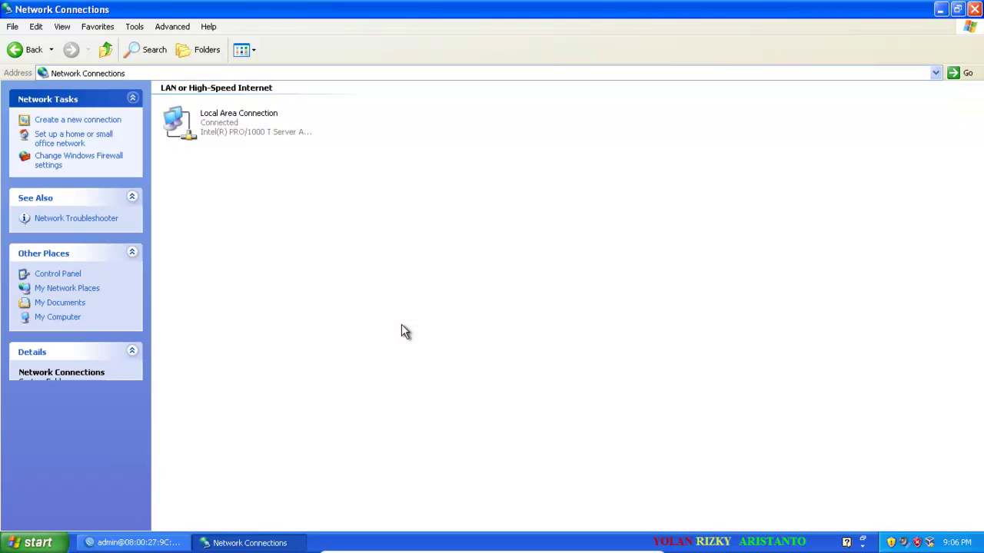
double_click(251, 123)
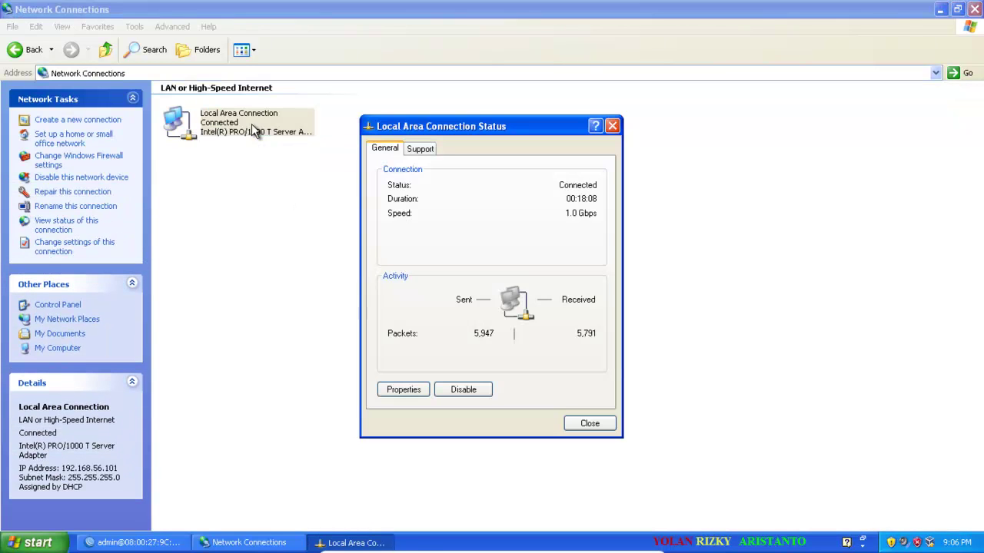
click(410, 390)
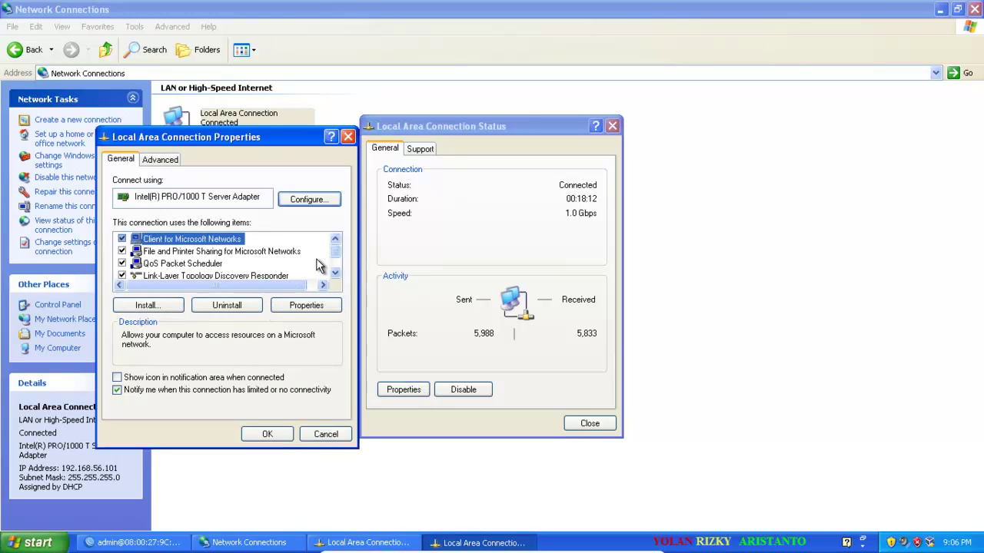
click(335, 273)
click(335, 273)
double_click(229, 263)
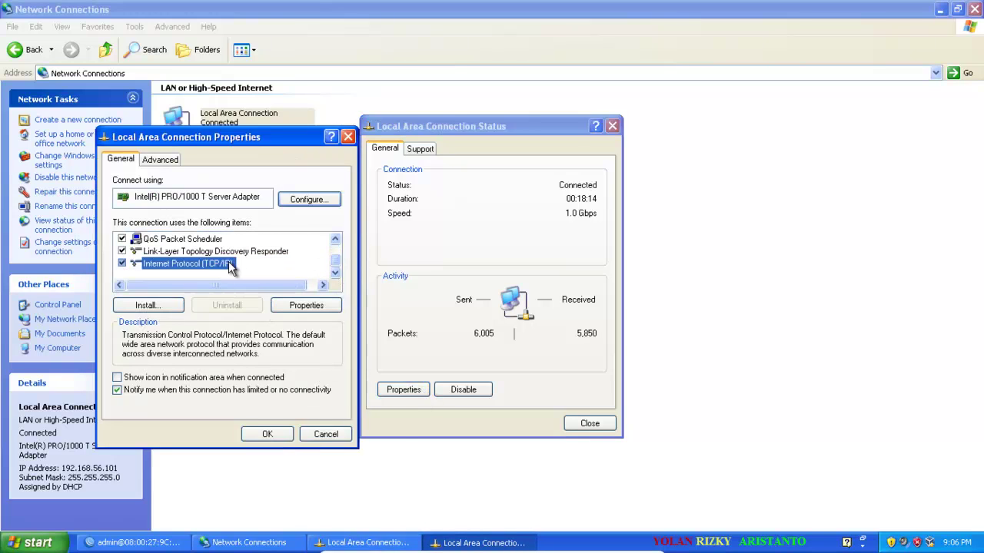
Set static IP 192.168.99.2, mask 255.255.255.0, gateway 192.168.99.1 and confirm.
click(233, 297)
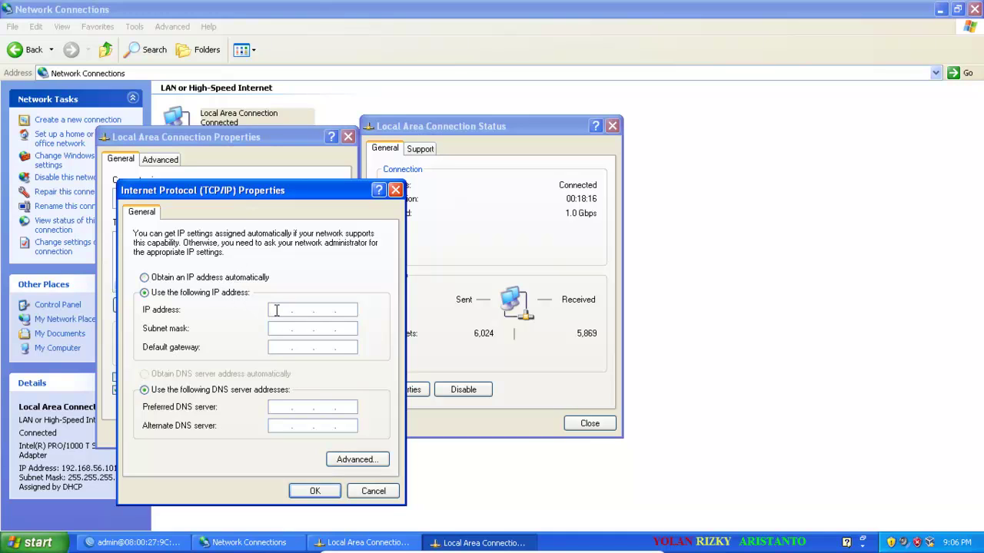
click(279, 309)
text(192.168.99.)
key(Tab)
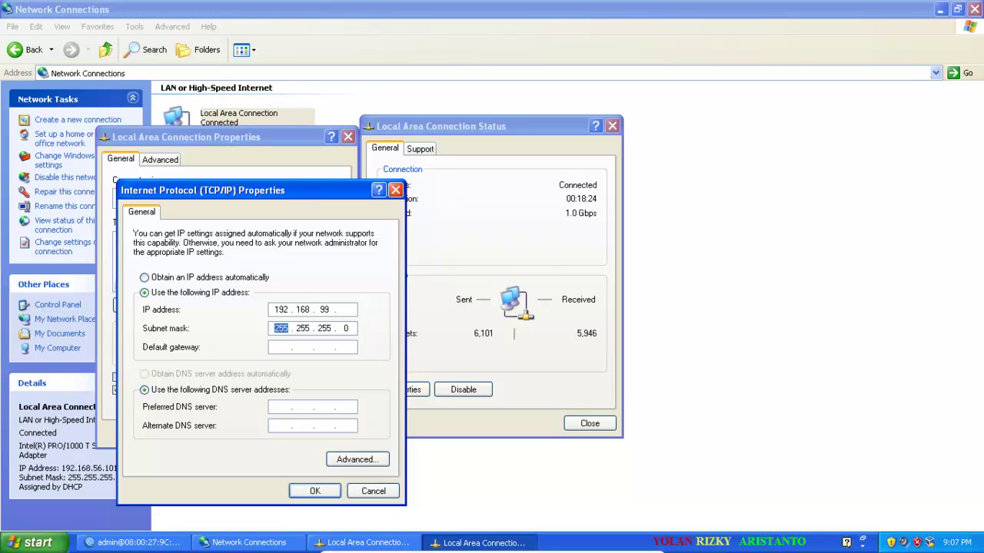
key(Tab)
text(192 . 168 . 99 . 1)
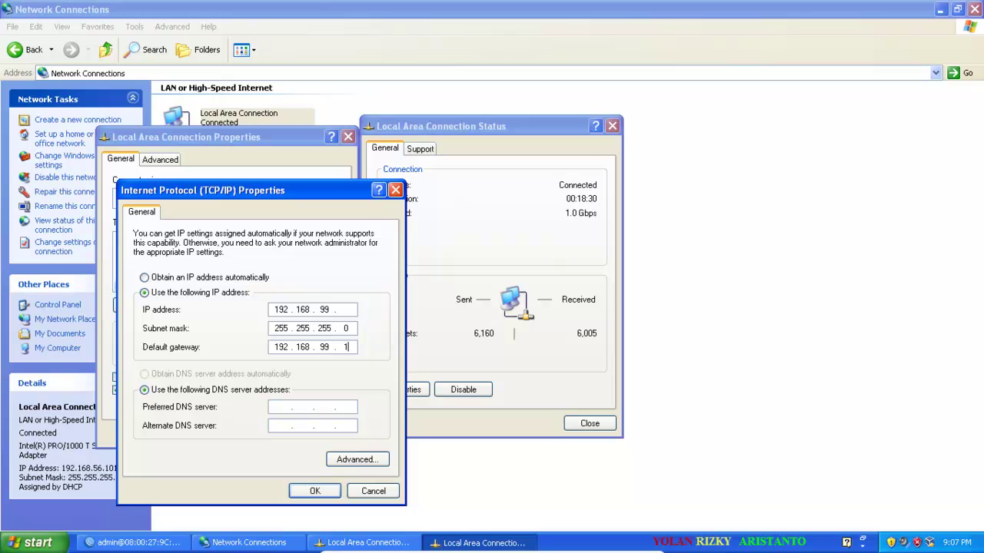
click(342, 309)
text(2)
click(314, 491)
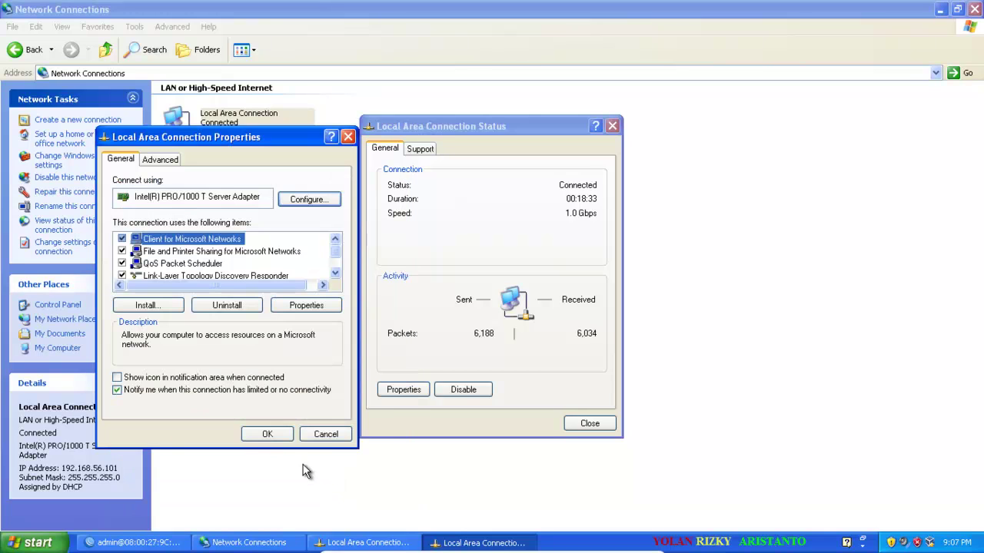
click(267, 434)
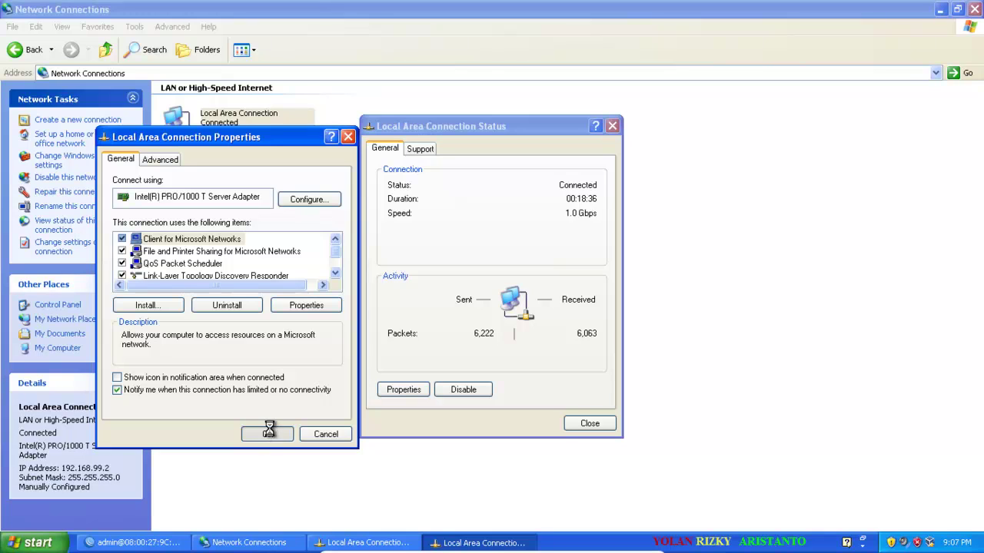
click(573, 422)
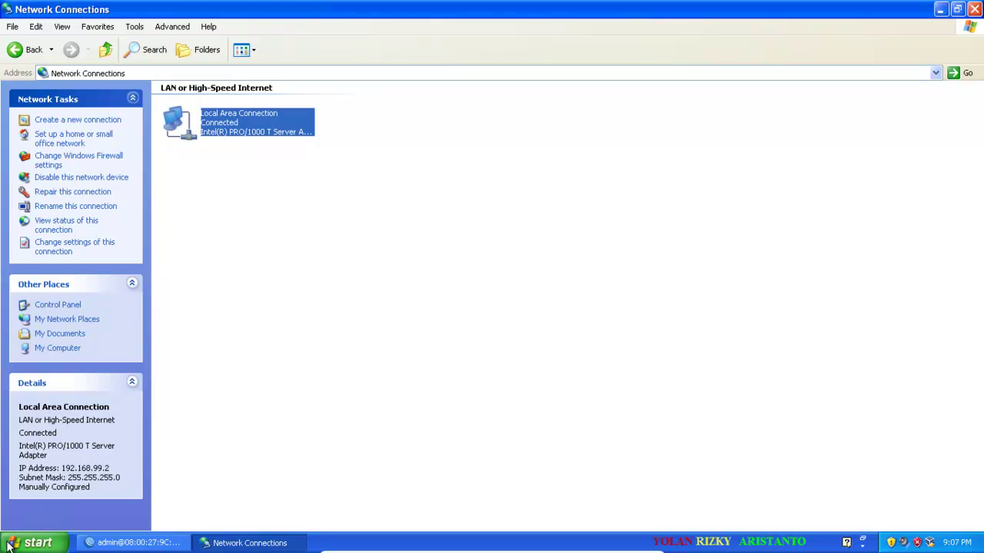
click(31, 543)
Launch Internet Explorer and bring up the LAN settings under Internet Options.
click(77, 267)
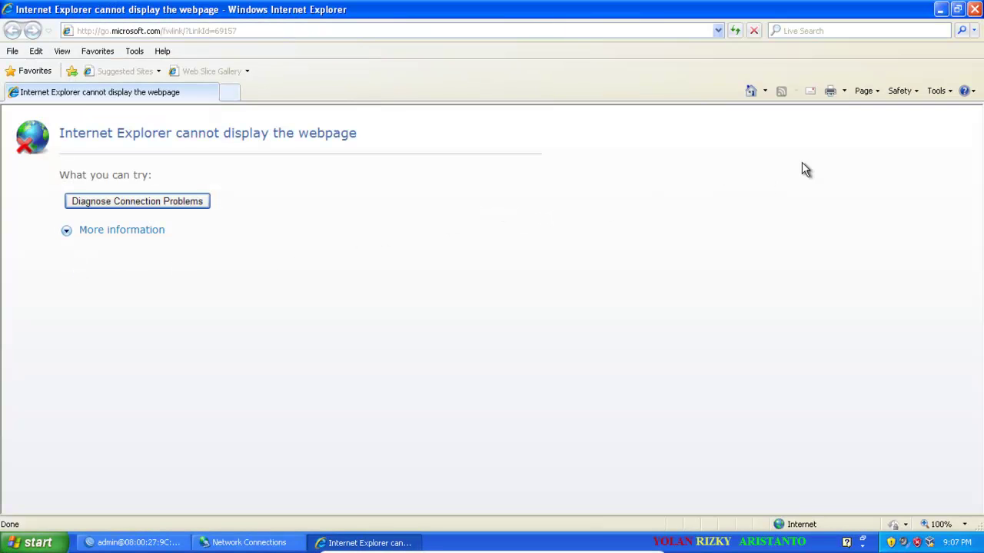
click(937, 90)
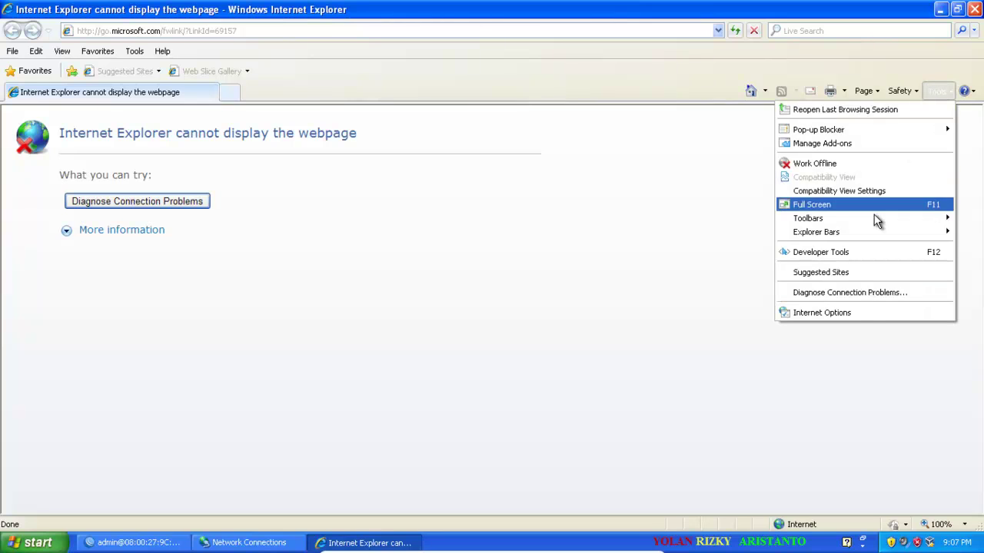
click(870, 313)
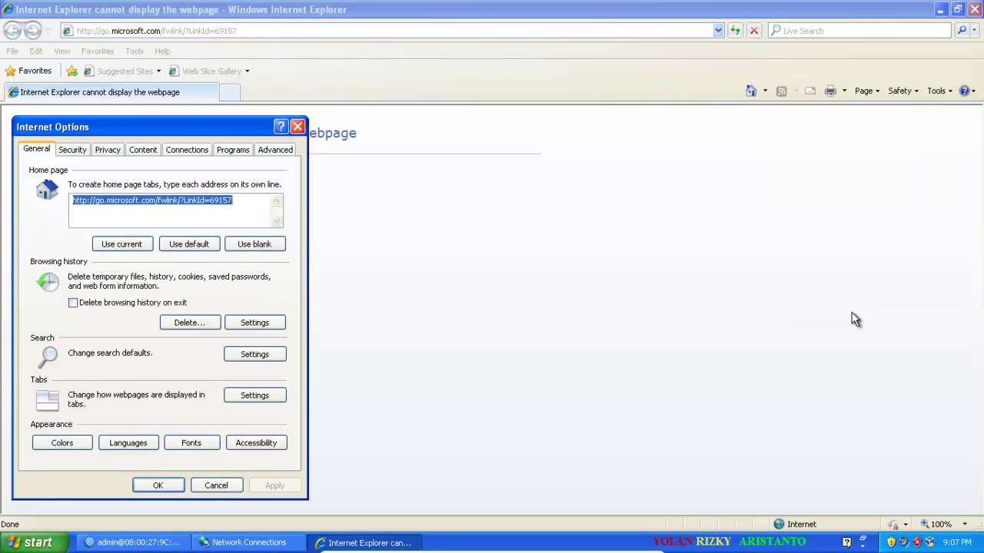
click(187, 150)
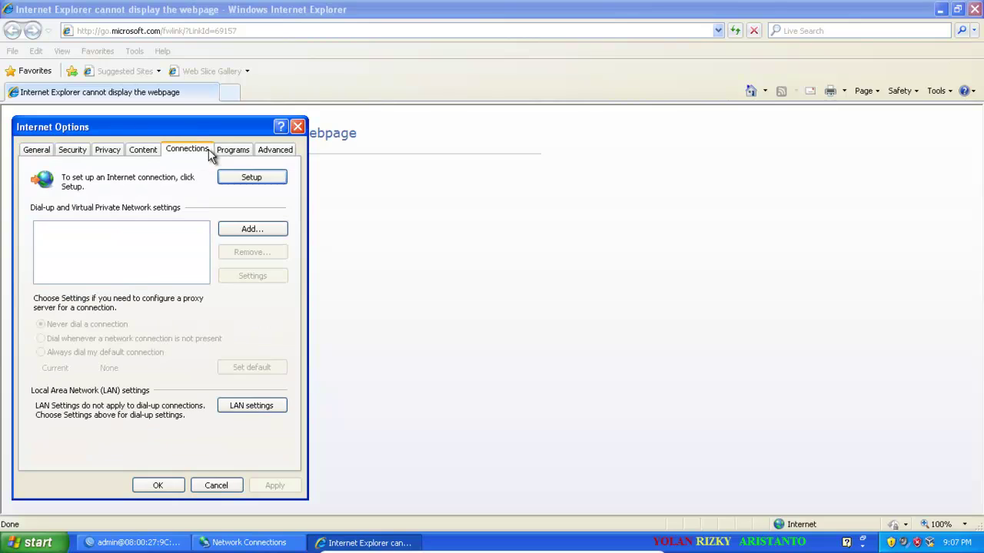
click(278, 406)
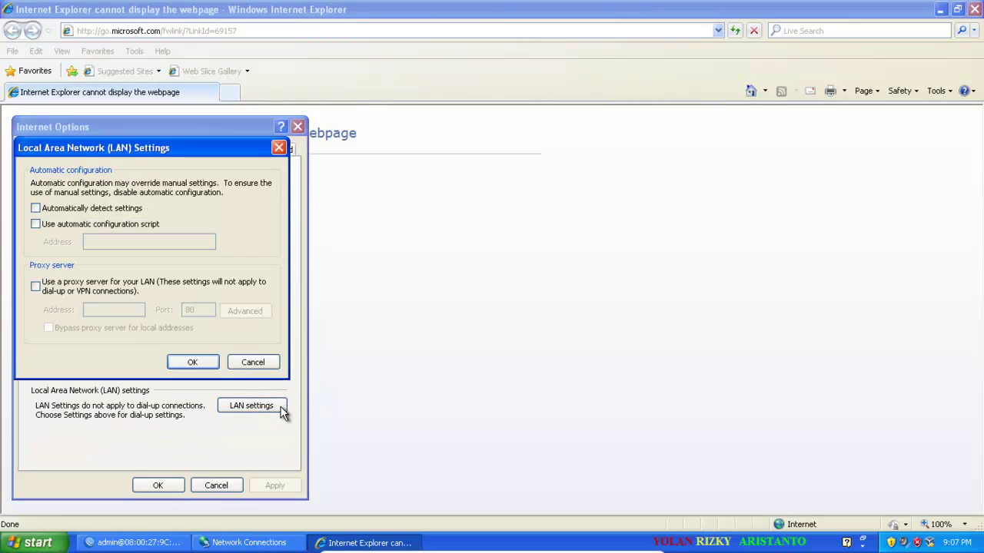
Use proxy server 192.168.99.1 on port 3128 for the LAN and confirm.
click(146, 280)
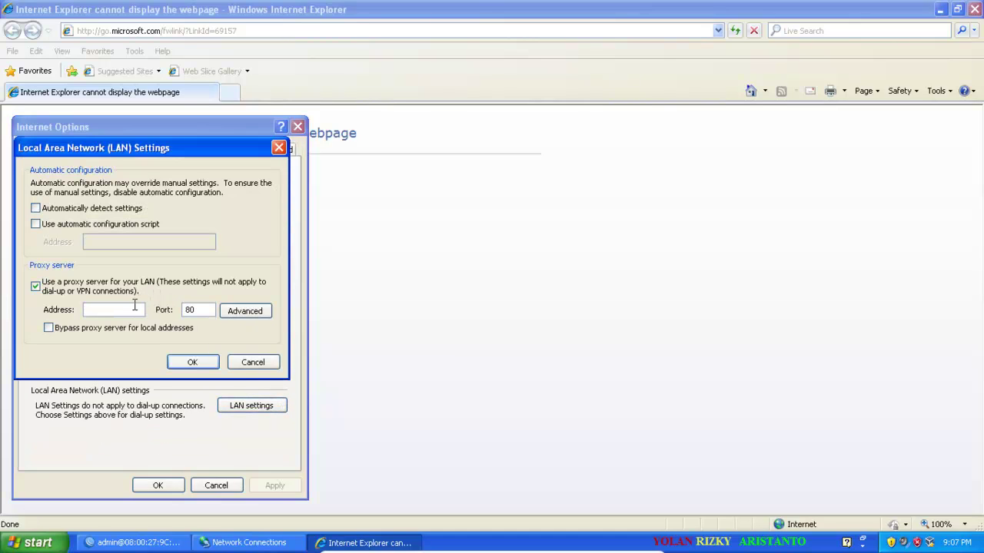
click(137, 308)
text(192.168.99.1)
double_click(205, 312)
text(3128)
click(188, 362)
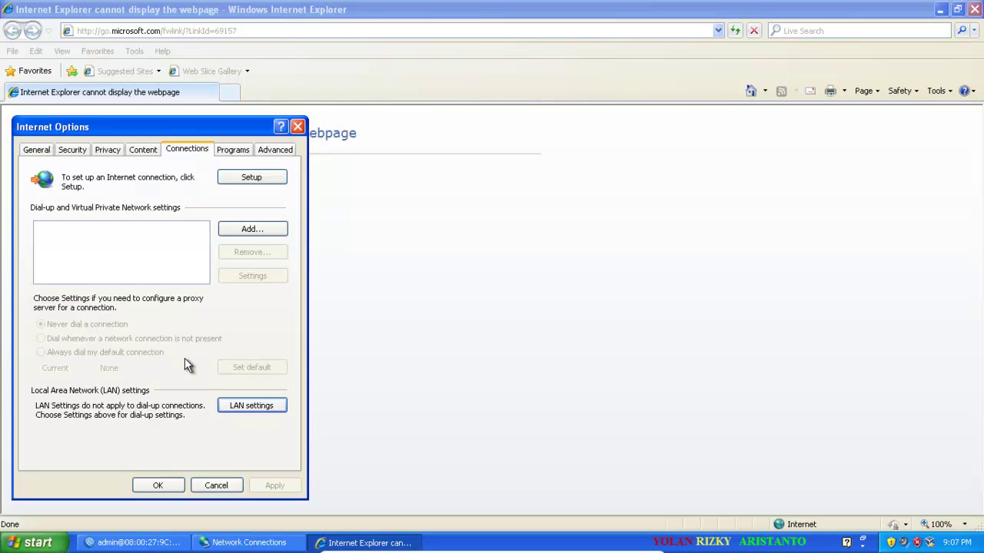
click(163, 486)
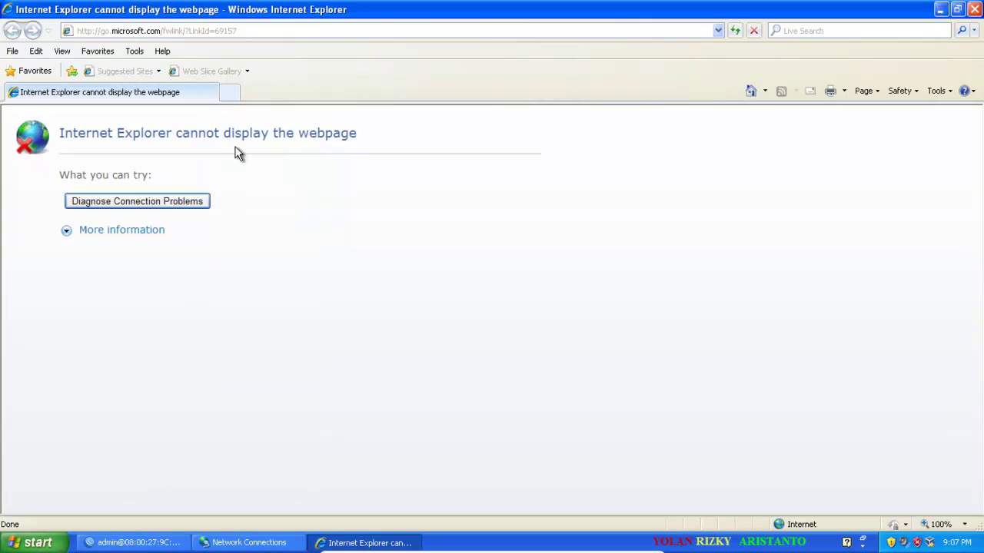
click(231, 94)
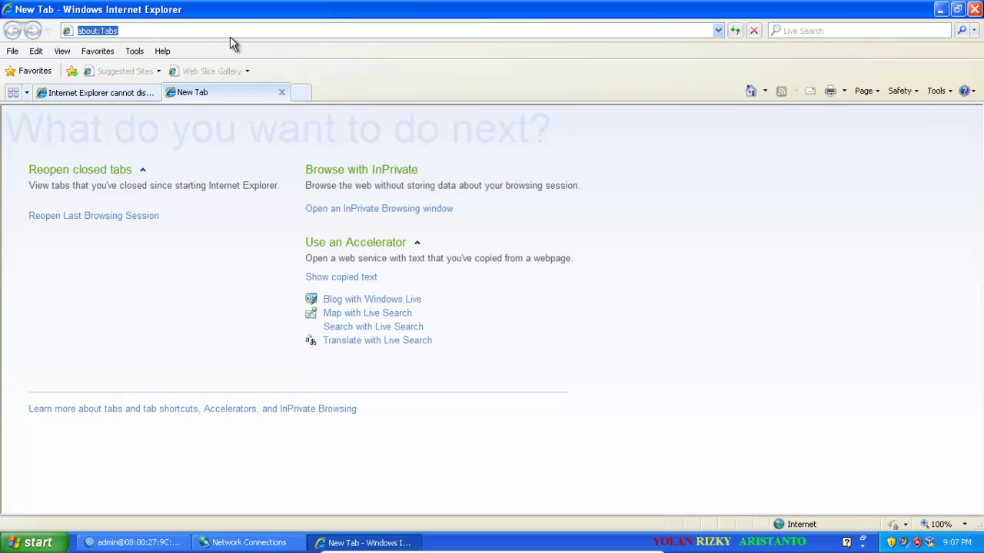
text(w)
key(Down)
key(Down)
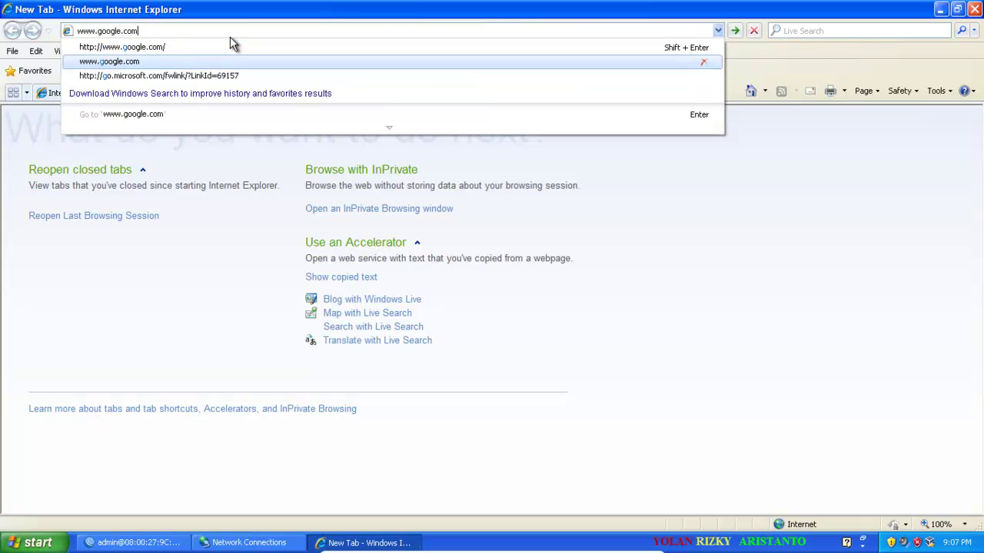
key(BackSpace)
key(BackSpace)
key(BackSpace)
key(BackSpace)
key(BackSpace)
key(BackSpace)
key(BackSpace)
key(BackSpace)
key(BackSpace)
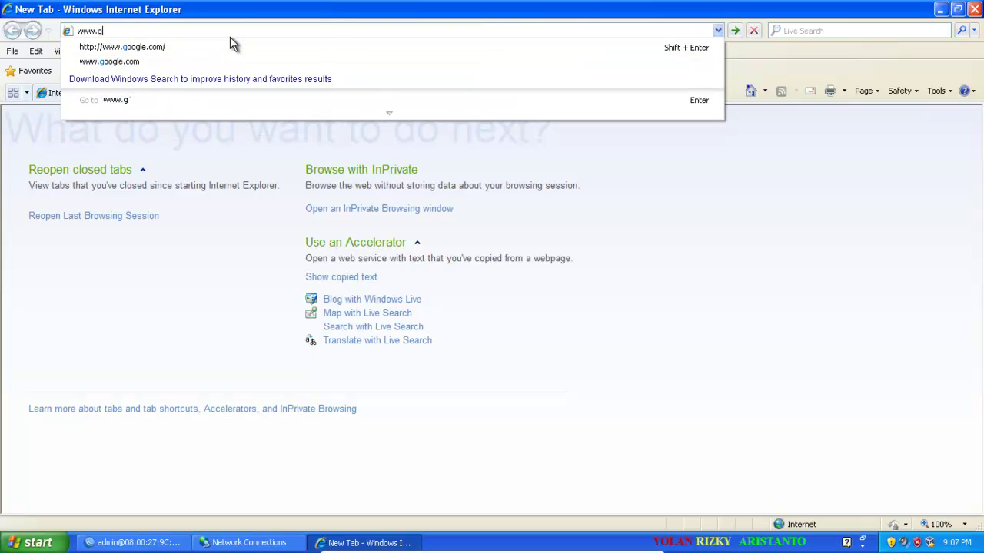
key(BackSpace)
text(smk)
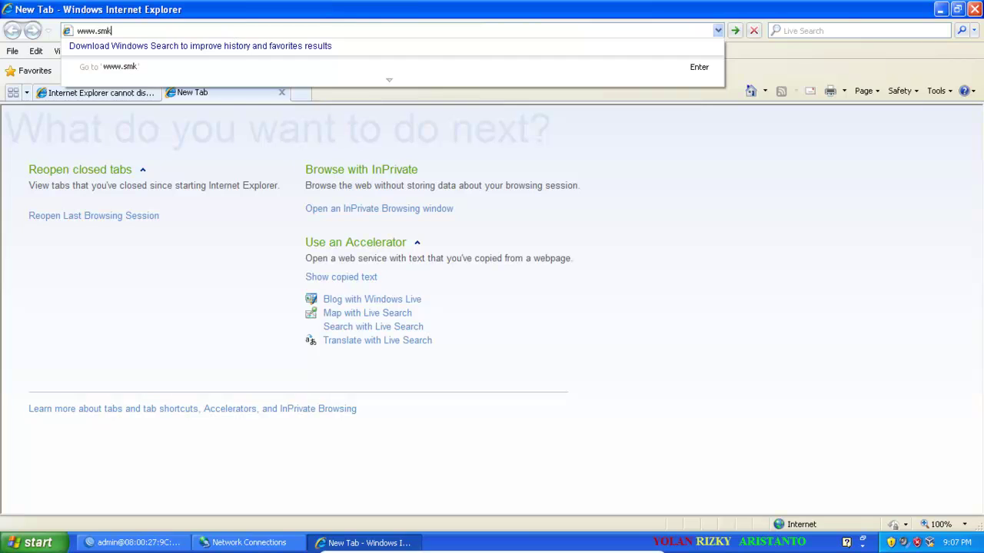
text(n1baureno.com)
key(Return)
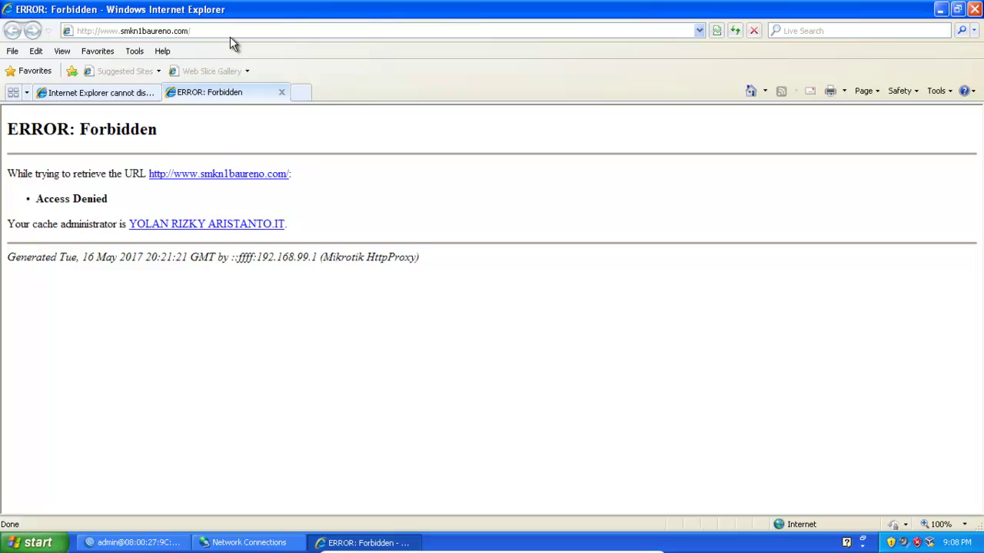
key(alt)
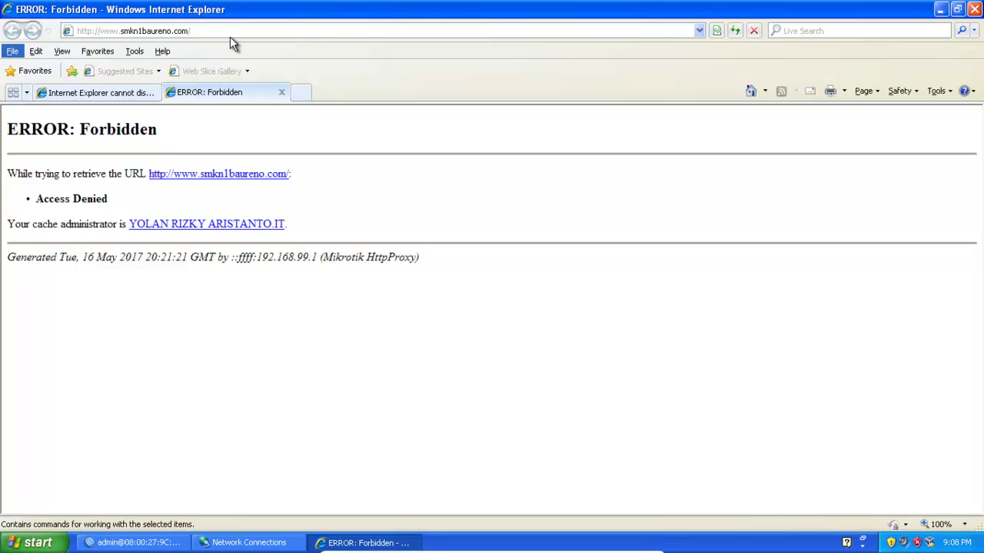
key(ctrl+f)
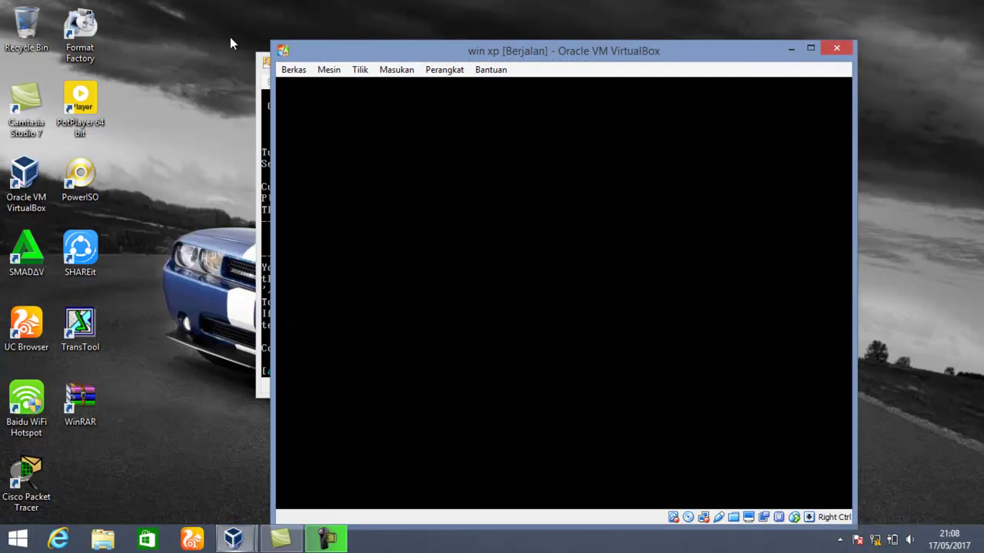